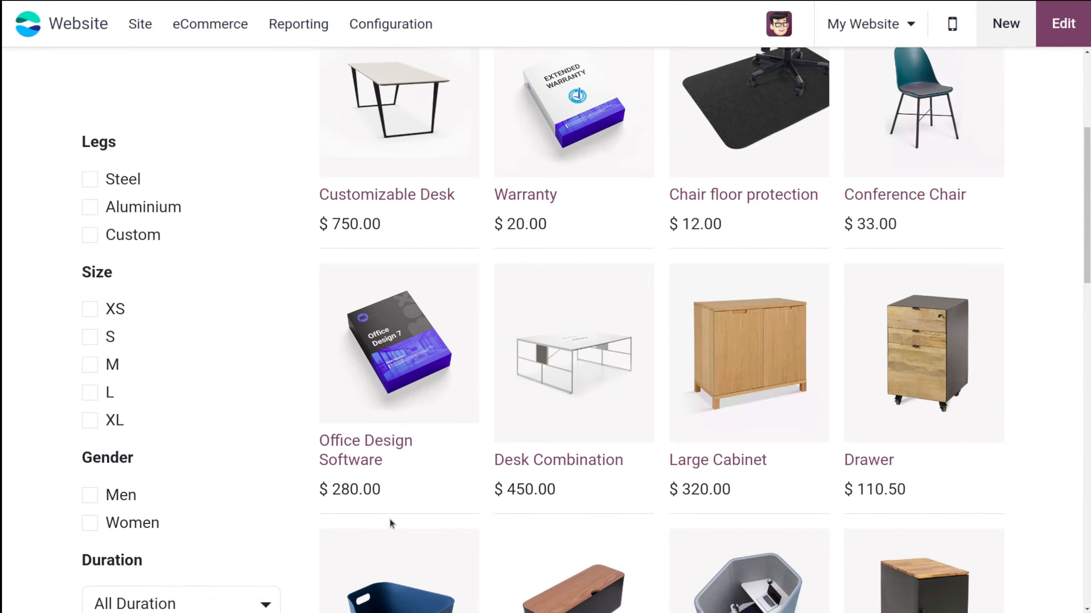
- Add the Chair floor protection product to the cart twice and proceed from the cart to checkout
{"action": "left_click", "coordinate": [726, 117]}
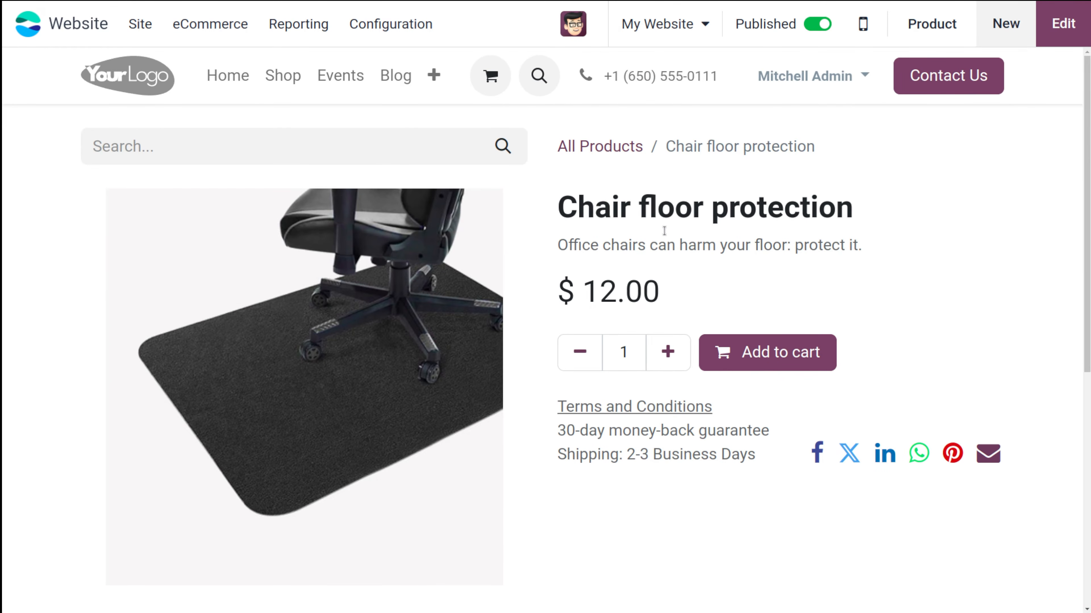
{"action": "left_click", "coordinate": [752, 358]}
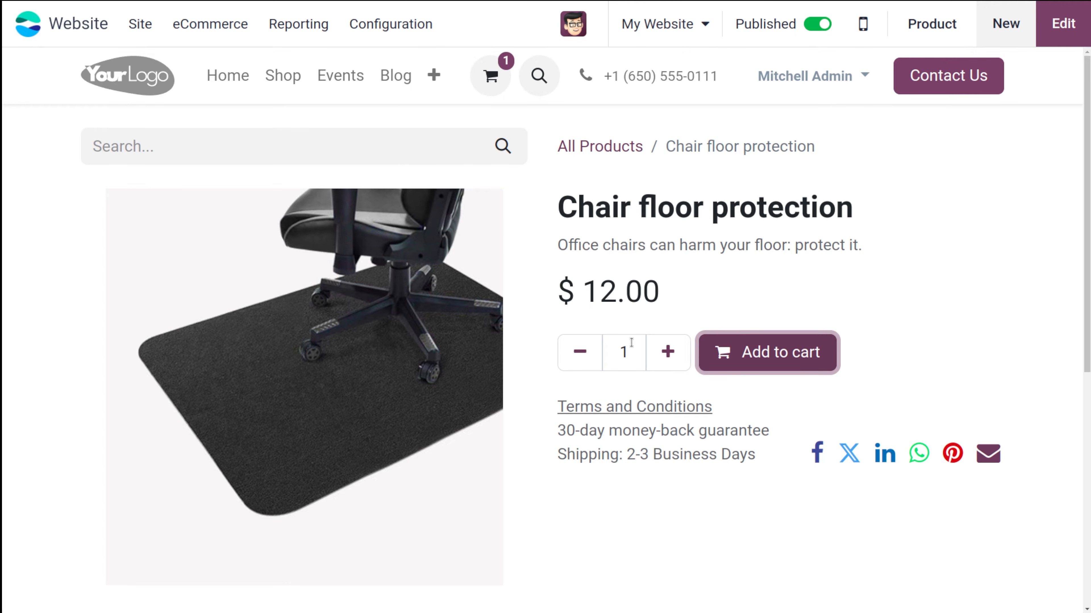
{"action": "left_click", "coordinate": [750, 353]}
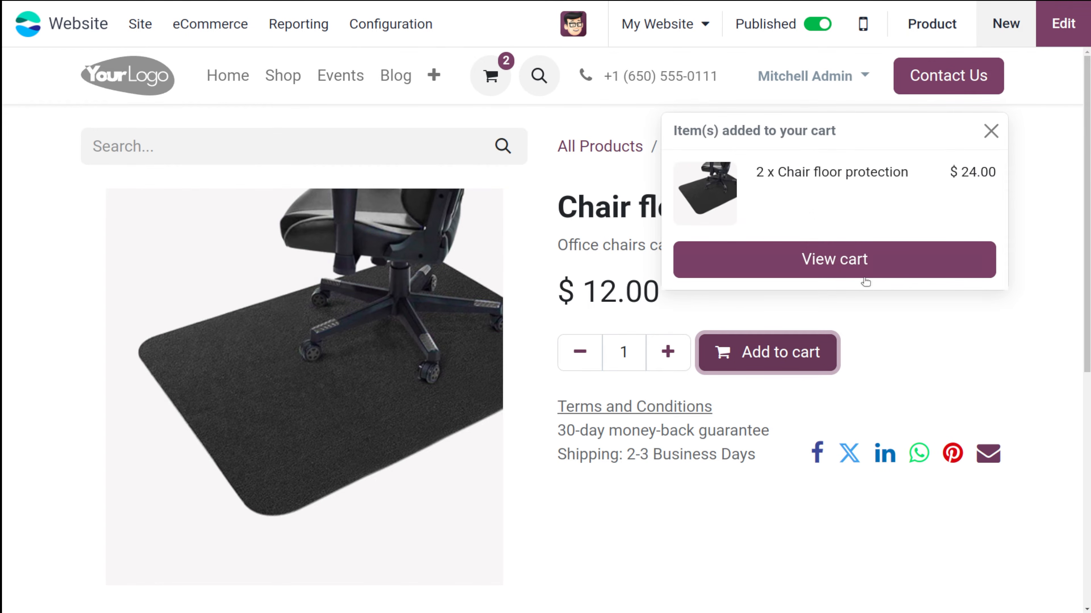
{"action": "left_click", "coordinate": [799, 262]}
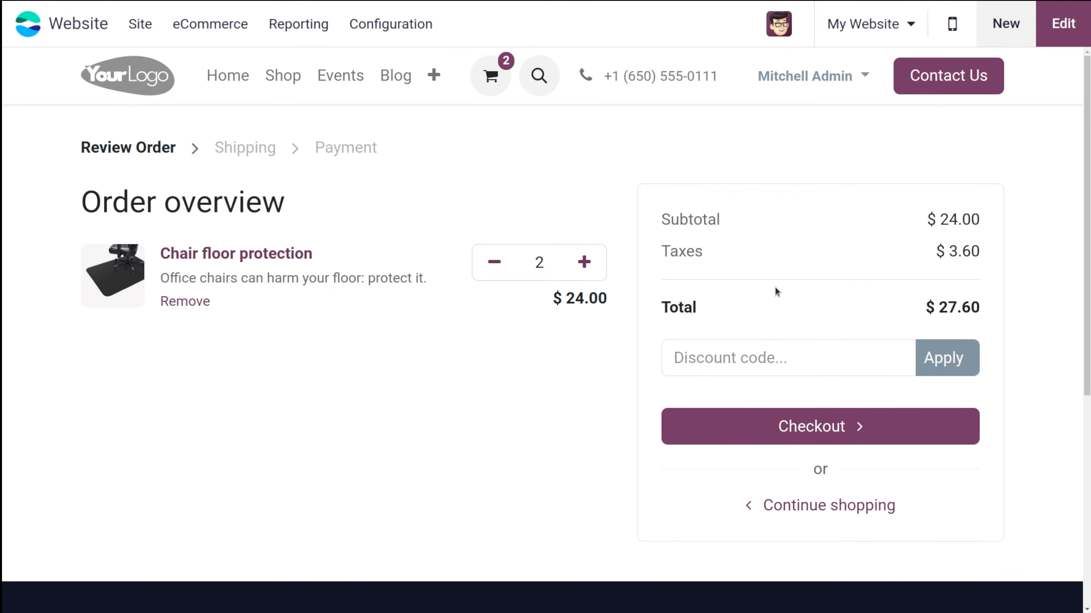
{"action": "left_click", "coordinate": [758, 432]}
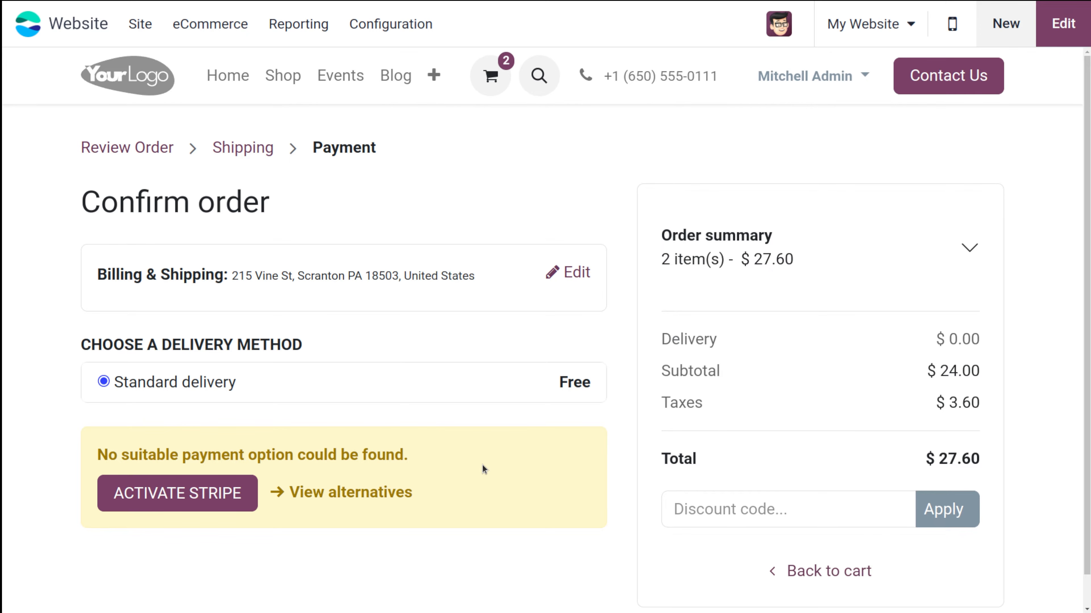
- Save the website settings with the Add to Cart behaviour kept on Stay on Product Page
{"action": "left_click", "coordinate": [376, 36]}
{"action": "left_click", "coordinate": [377, 54]}
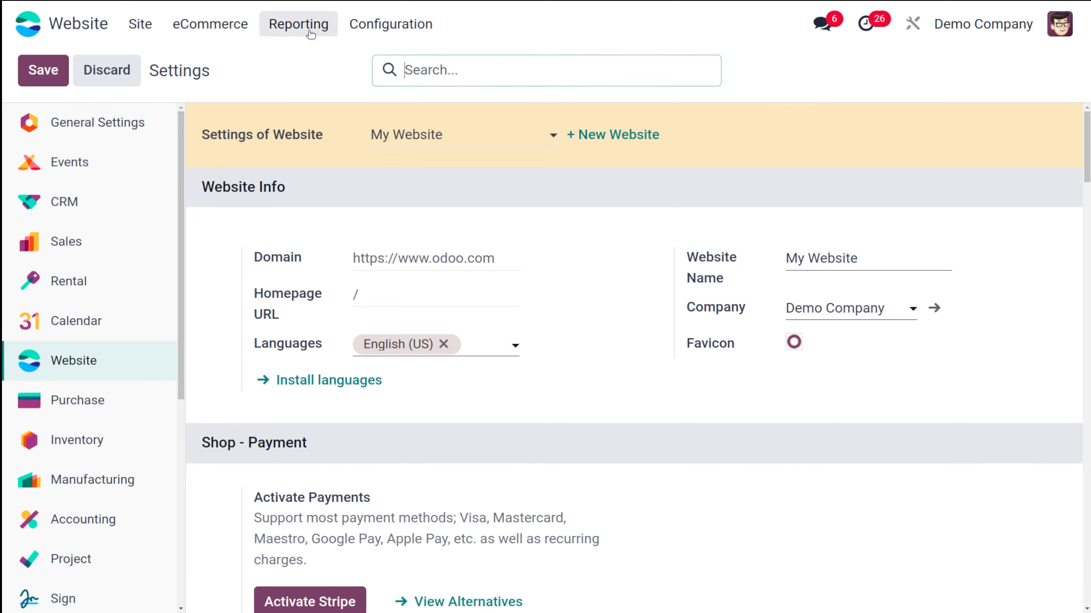
{"action": "scroll", "coordinate": [420, 307], "scroll_direction": "down", "scroll_amount": 5}
{"action": "scroll", "coordinate": [419, 308], "scroll_direction": "down", "scroll_amount": 4}
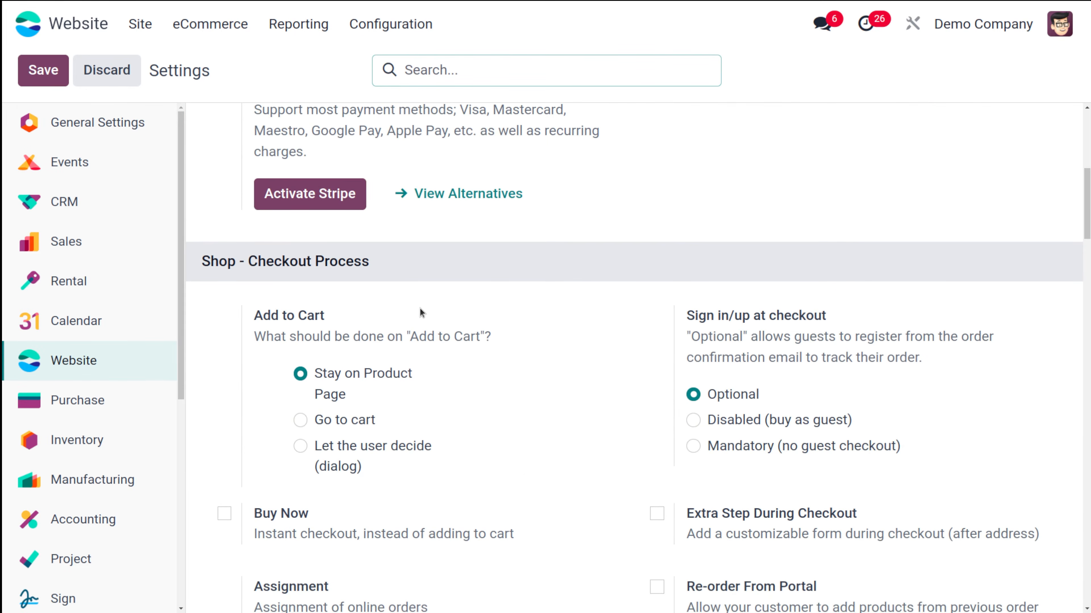
{"action": "scroll", "coordinate": [455, 409], "scroll_direction": "down", "scroll_amount": 2}
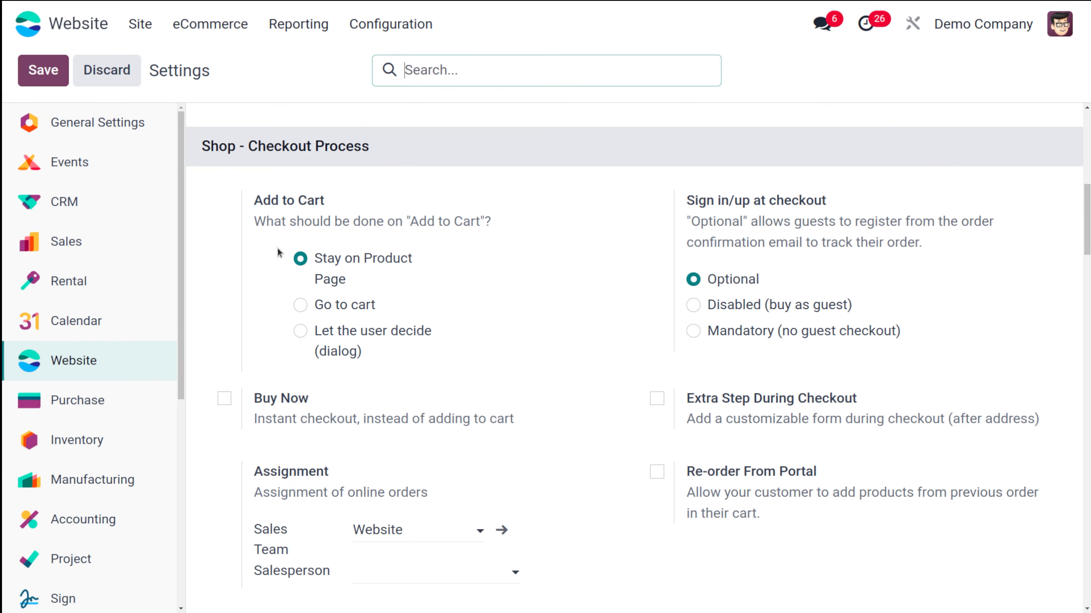
{"action": "left_click", "coordinate": [60, 78]}
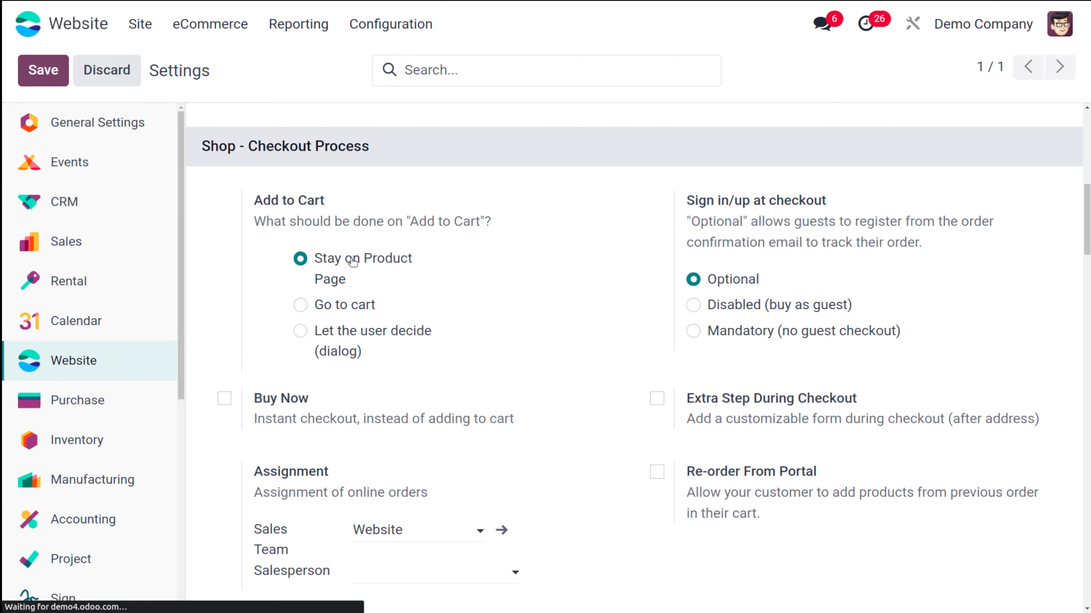
- Add one more Chair floor protection from the website's shop, and empty the cart on the order overview
{"action": "left_click", "coordinate": [148, 30]}
{"action": "left_click", "coordinate": [180, 69]}
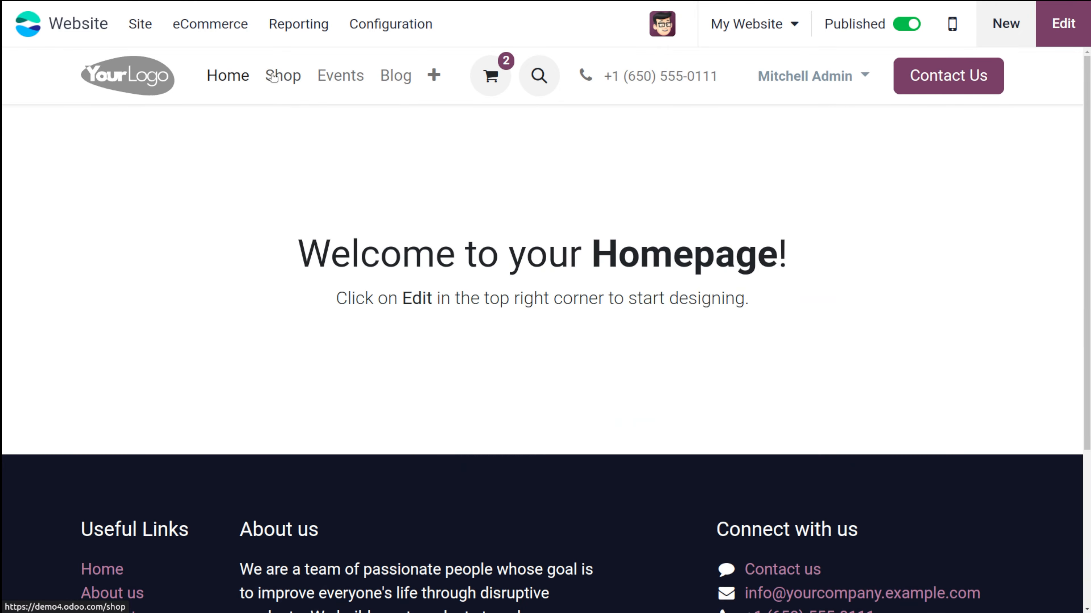
{"action": "left_click", "coordinate": [271, 75]}
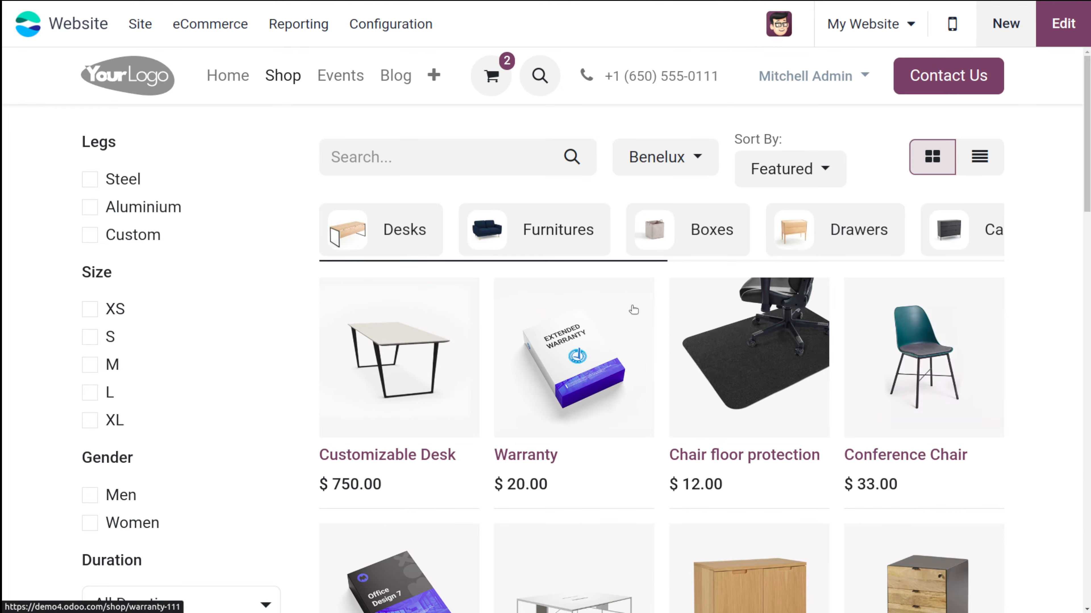
{"action": "left_click", "coordinate": [716, 356]}
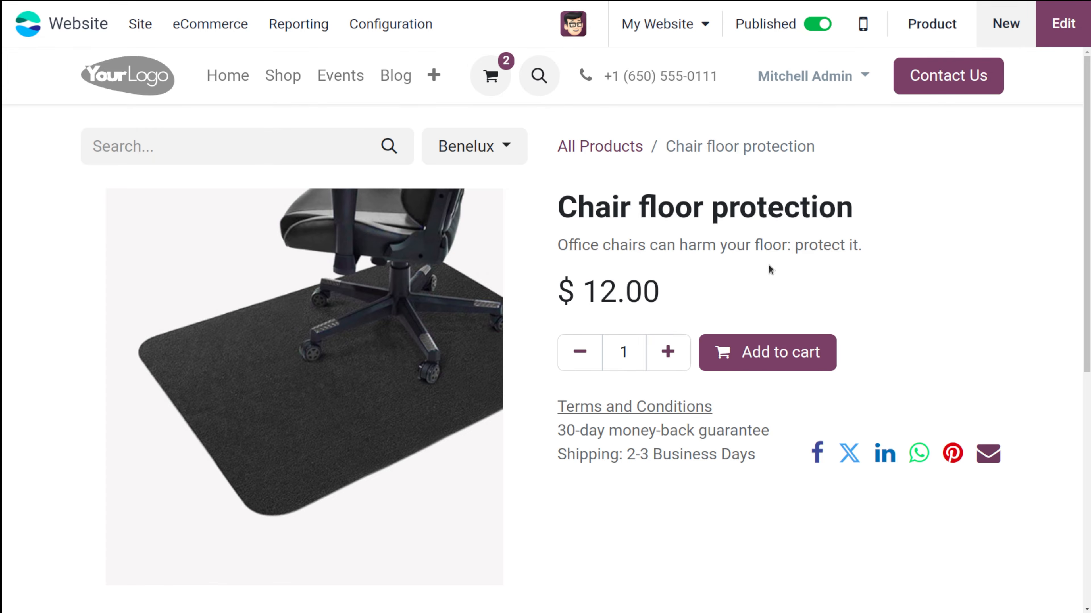
{"action": "left_click", "coordinate": [755, 342]}
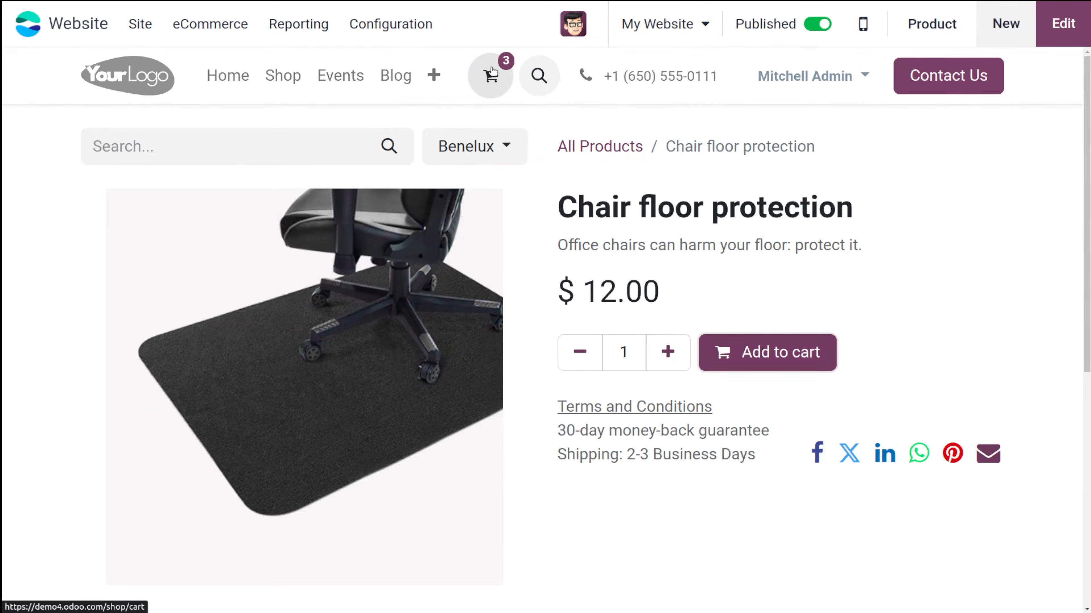
{"action": "left_click", "coordinate": [493, 75]}
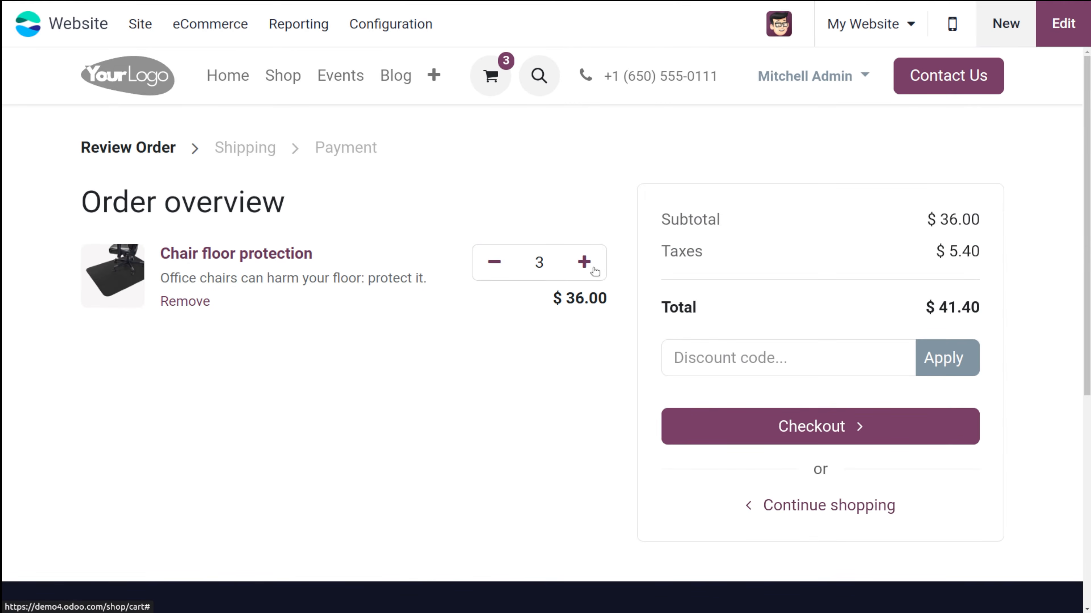
{"action": "left_click", "coordinate": [485, 259]}
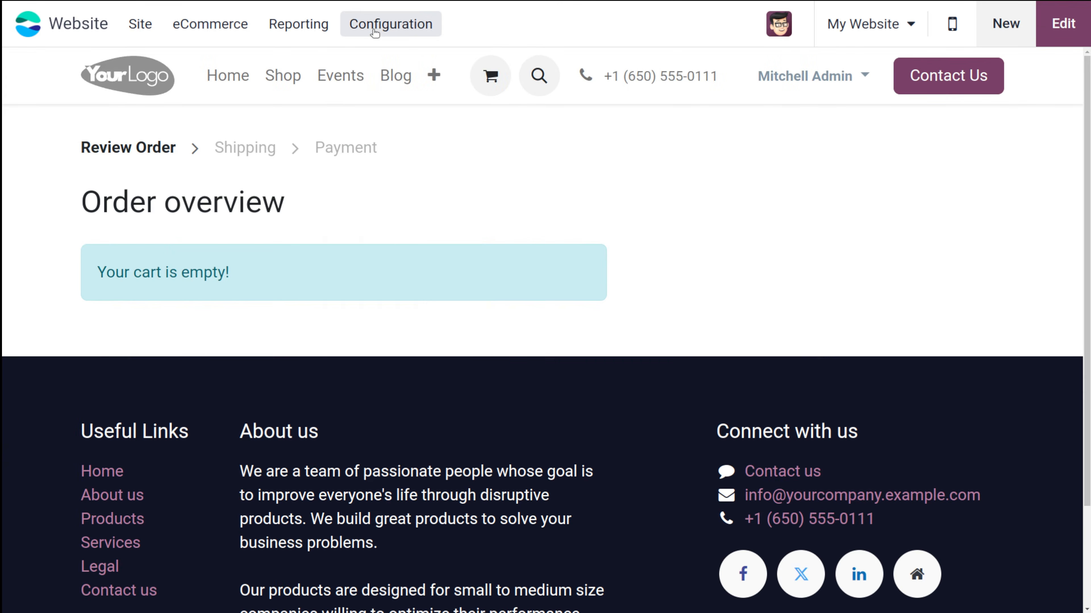
- Set the Add to Cart behaviour in the website's checkout settings to Go to cart and save
{"action": "left_click", "coordinate": [376, 33]}
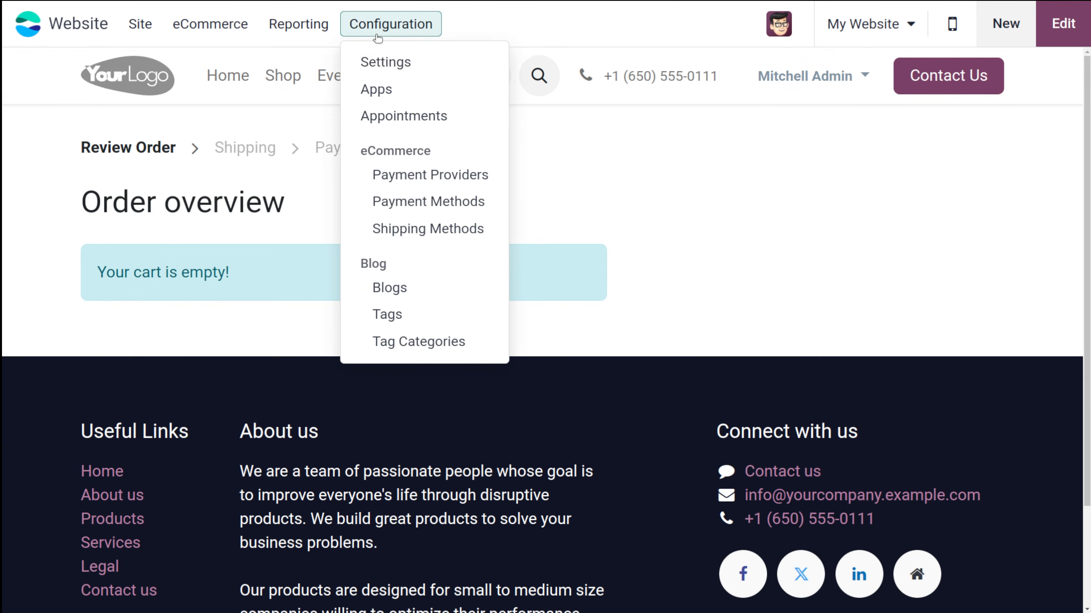
{"action": "left_click", "coordinate": [384, 62]}
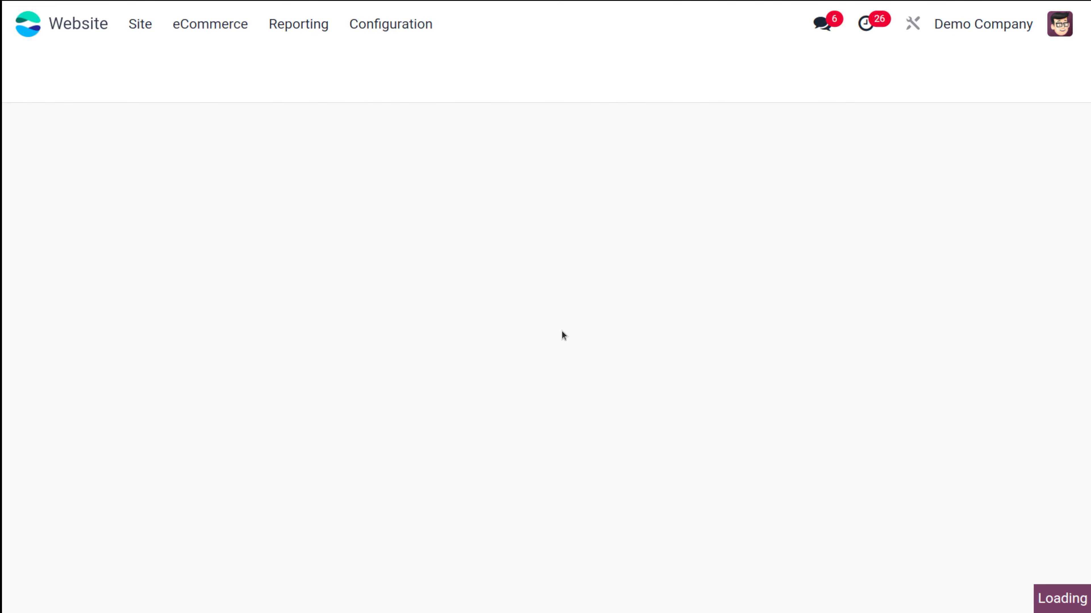
{"action": "scroll", "coordinate": [456, 196], "scroll_direction": "down", "scroll_amount": 5}
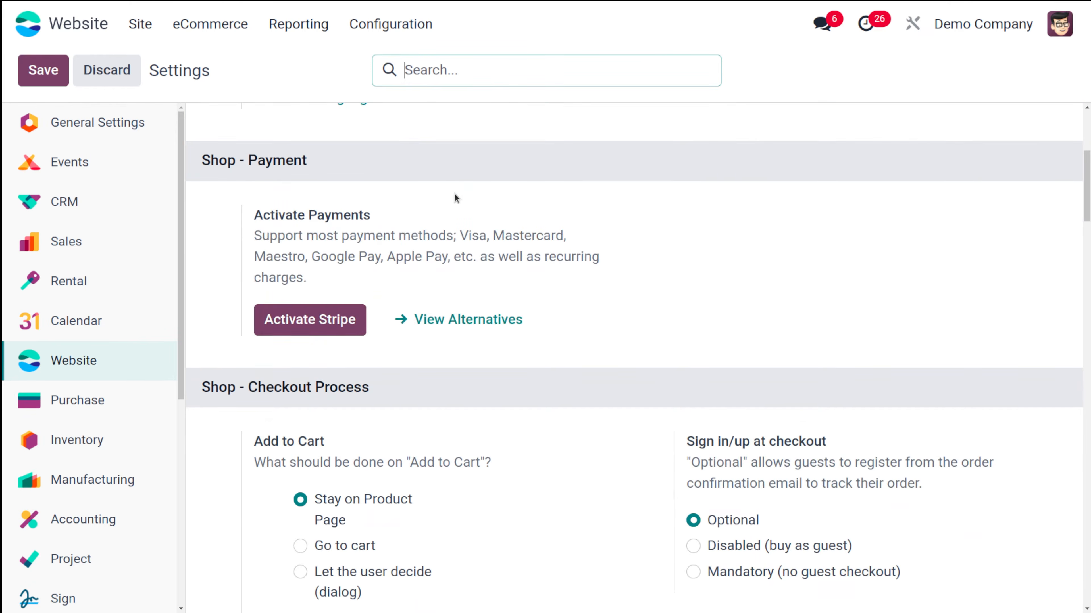
{"action": "scroll", "coordinate": [454, 193], "scroll_direction": "down", "scroll_amount": 3}
{"action": "left_click", "coordinate": [300, 442]}
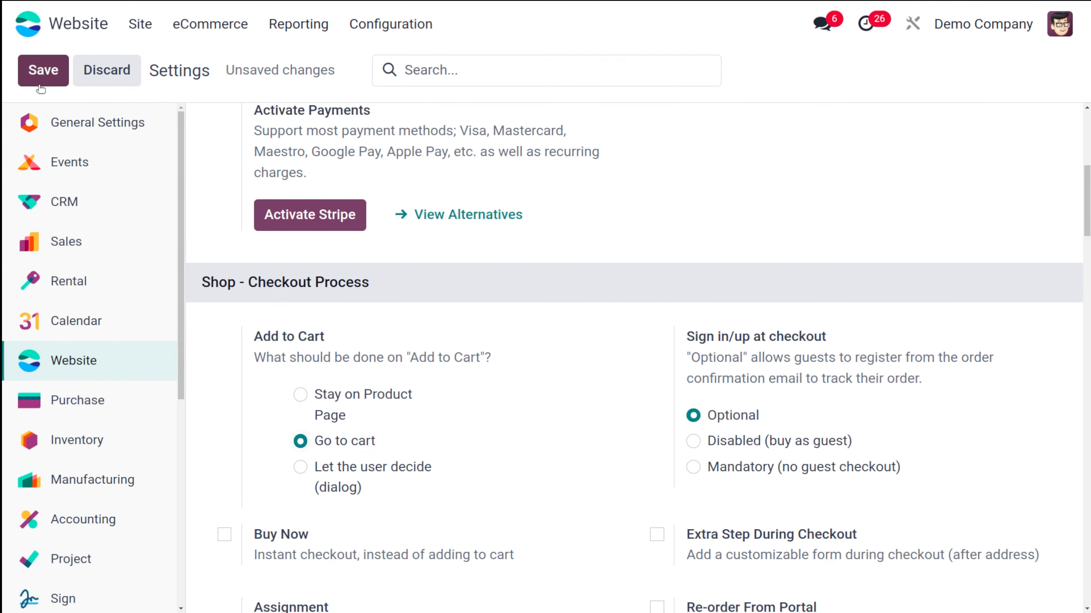
{"action": "left_click", "coordinate": [47, 76]}
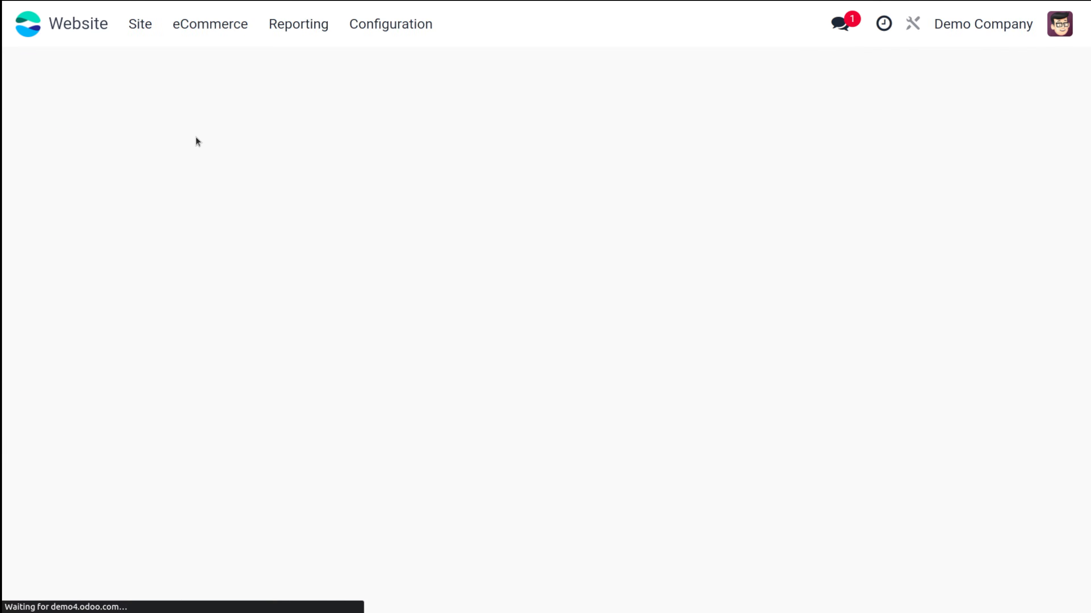
- Add one Chair floor protection from the shop to the cart and reduce its cart quantity to 0
{"action": "left_click", "coordinate": [140, 23]}
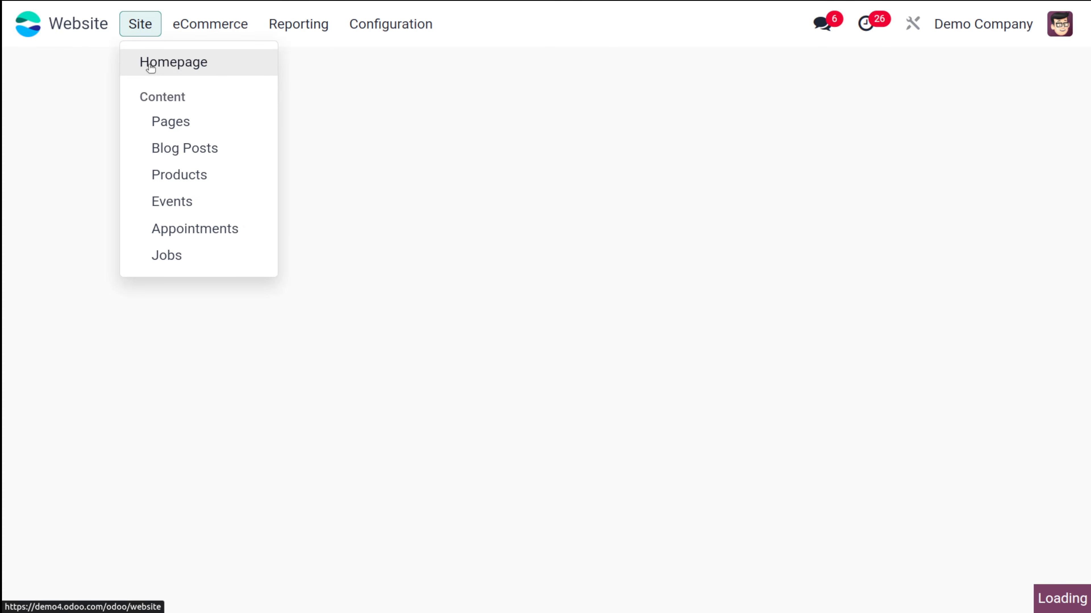
{"action": "left_click", "coordinate": [150, 64]}
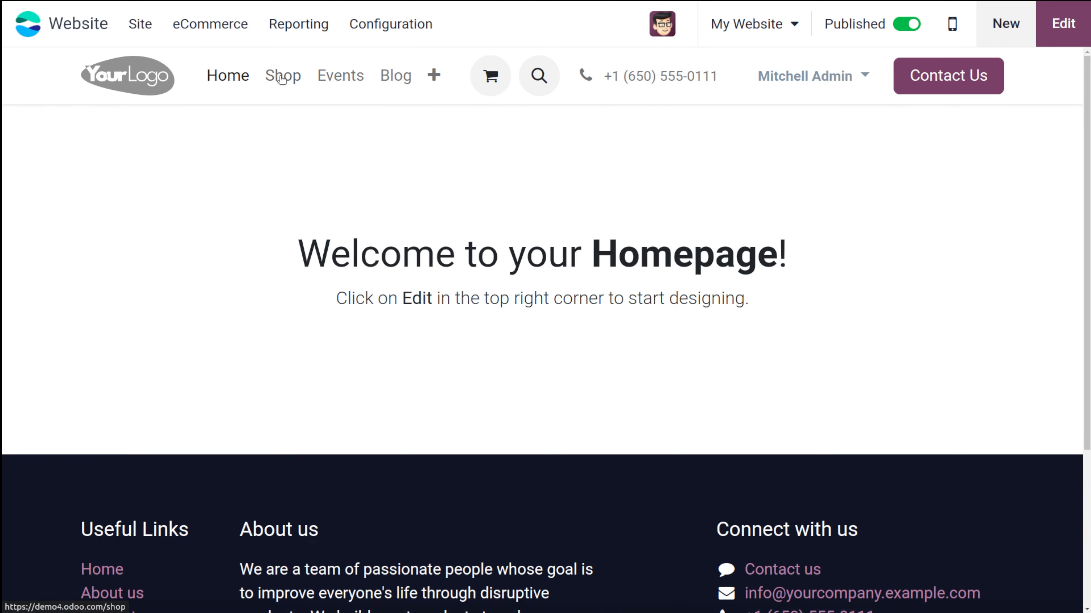
{"action": "left_click", "coordinate": [279, 77]}
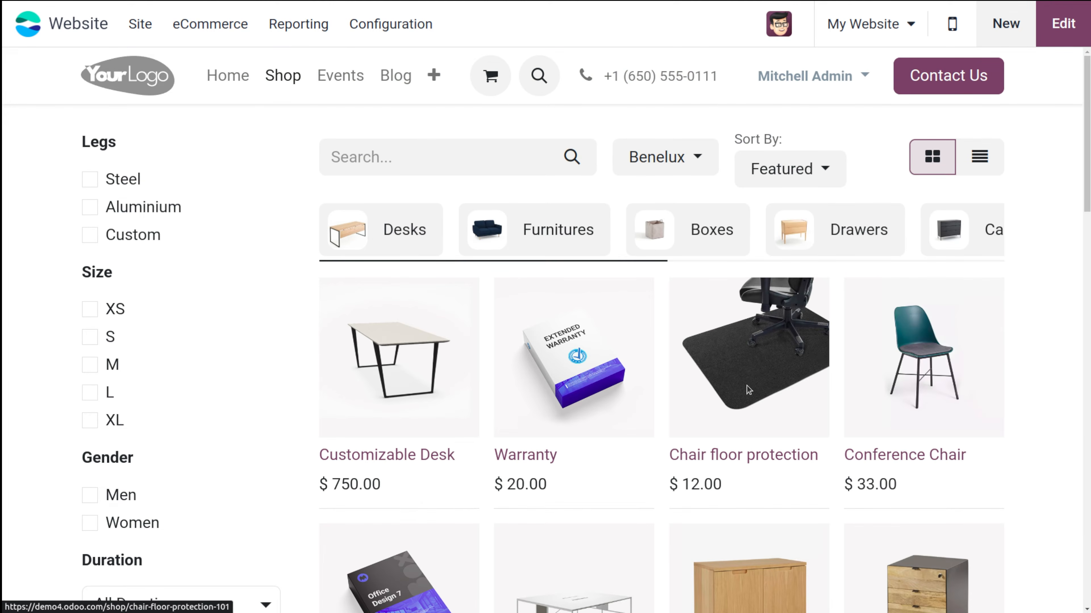
{"action": "left_click", "coordinate": [748, 390]}
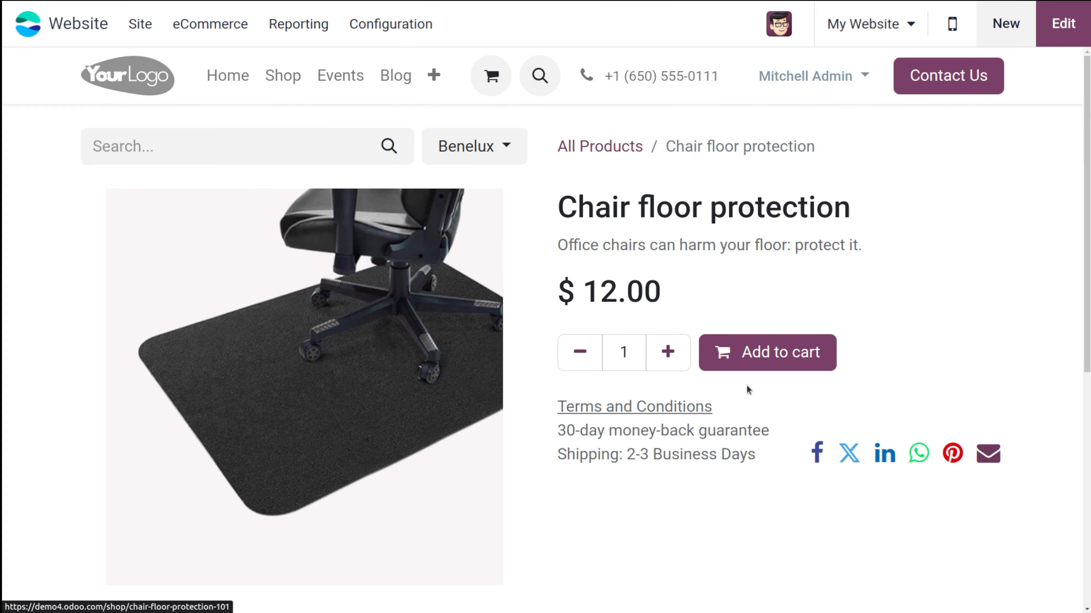
{"action": "left_click", "coordinate": [769, 361]}
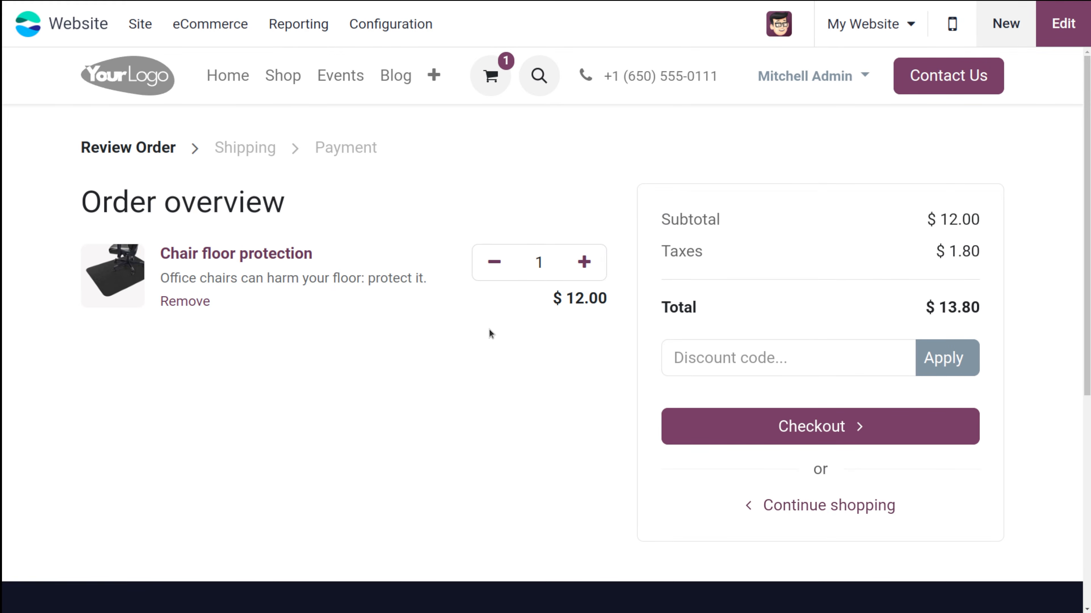
{"action": "left_click", "coordinate": [500, 272]}
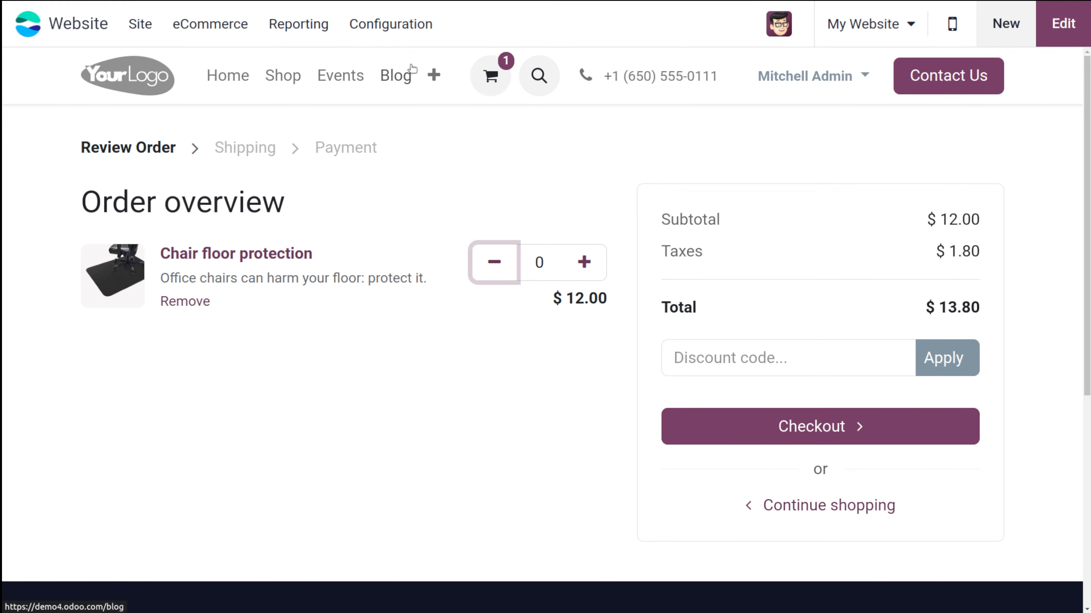
- Set the Add to Cart behaviour in the website's checkout settings to Let the user decide (dialog) and save
{"action": "left_click", "coordinate": [398, 38]}
{"action": "left_click", "coordinate": [393, 56]}
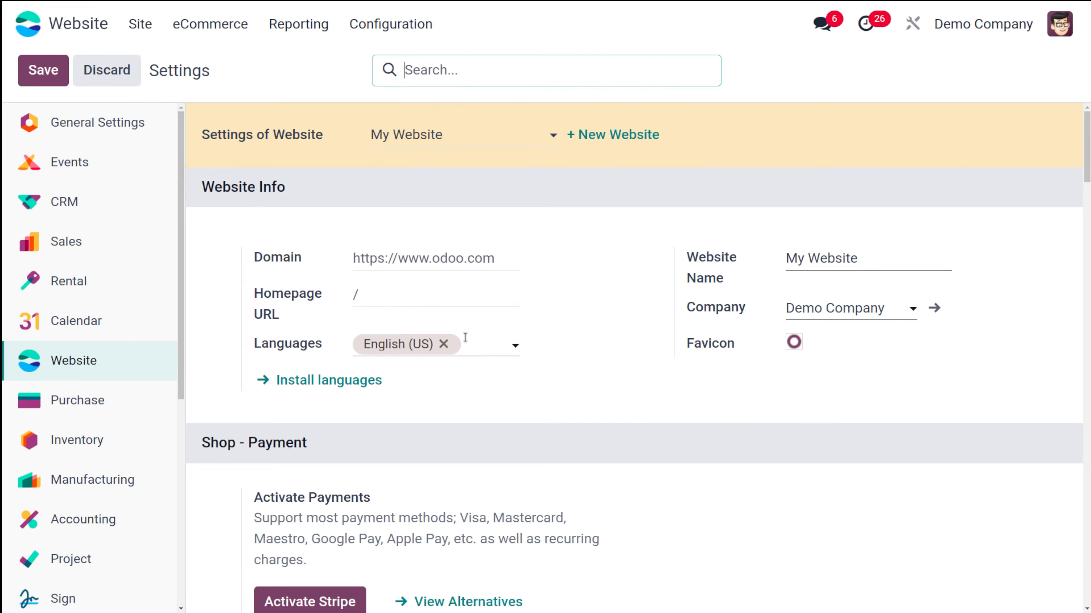
{"action": "scroll", "coordinate": [465, 338], "scroll_direction": "down", "scroll_amount": 10}
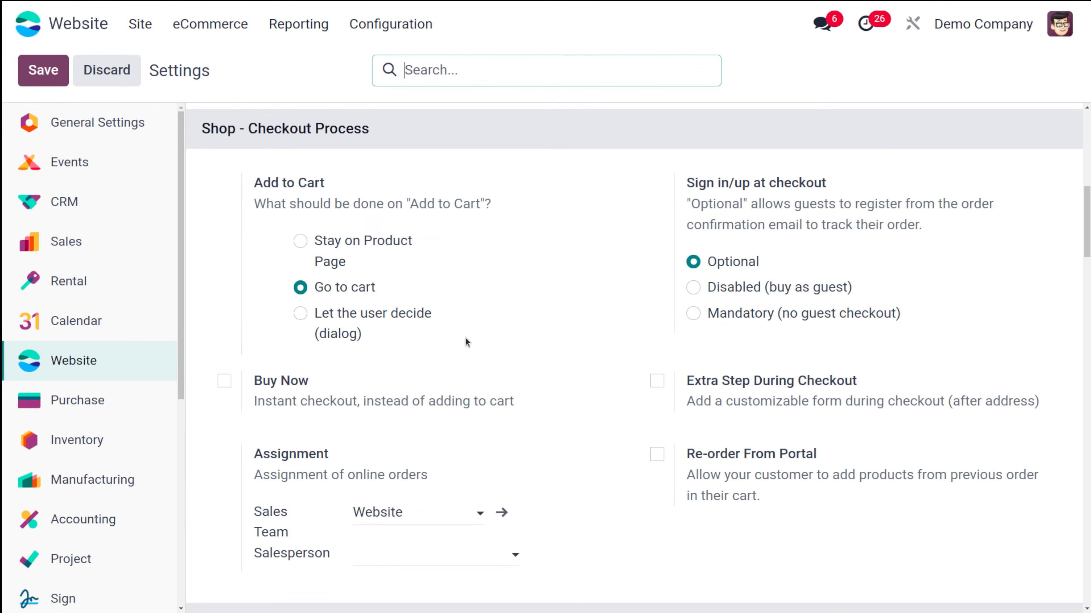
{"action": "left_click", "coordinate": [308, 316]}
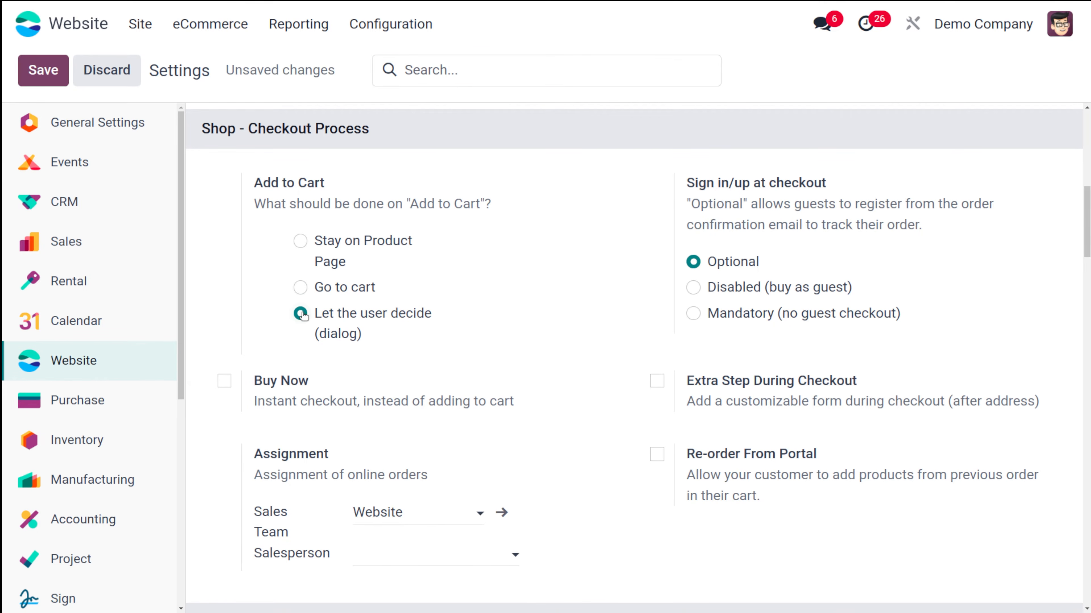
{"action": "left_click", "coordinate": [48, 71]}
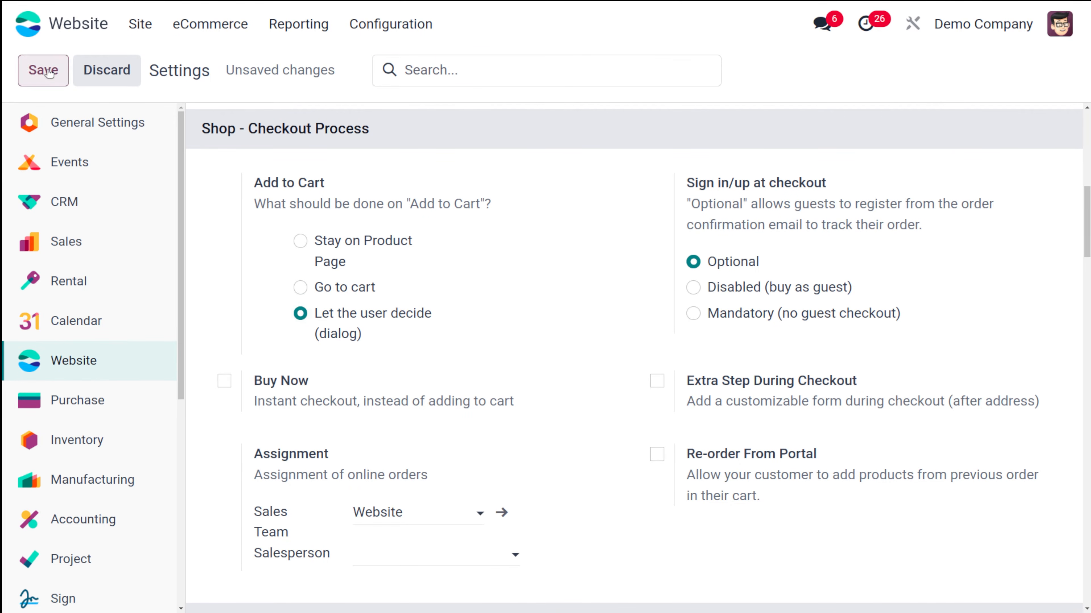
- Go to the shop from the website homepage and add one Chair floor protection to the cart
{"action": "left_click", "coordinate": [149, 30]}
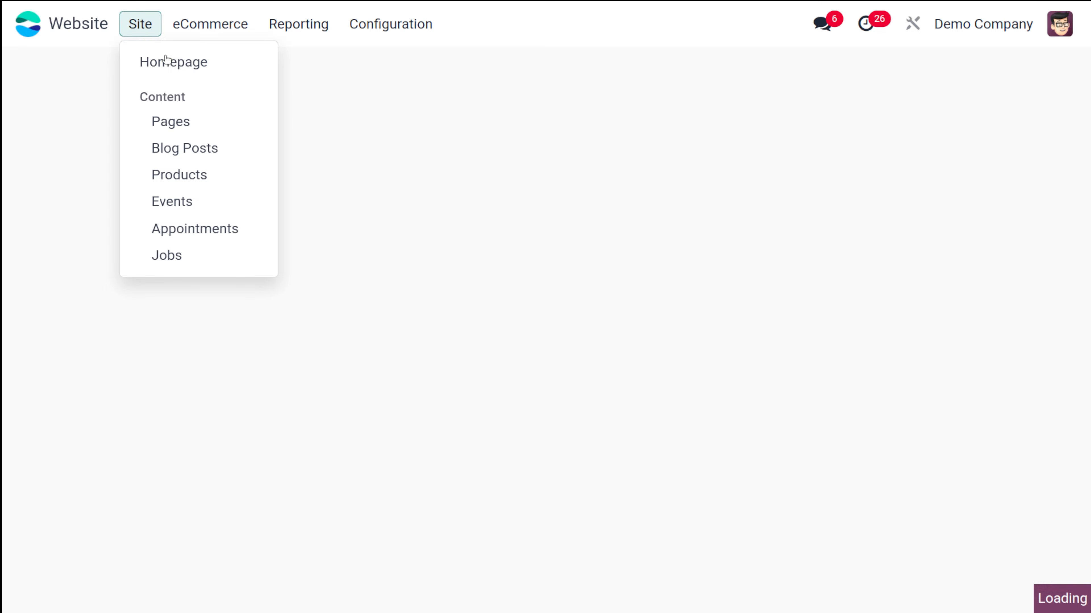
{"action": "left_click", "coordinate": [202, 71]}
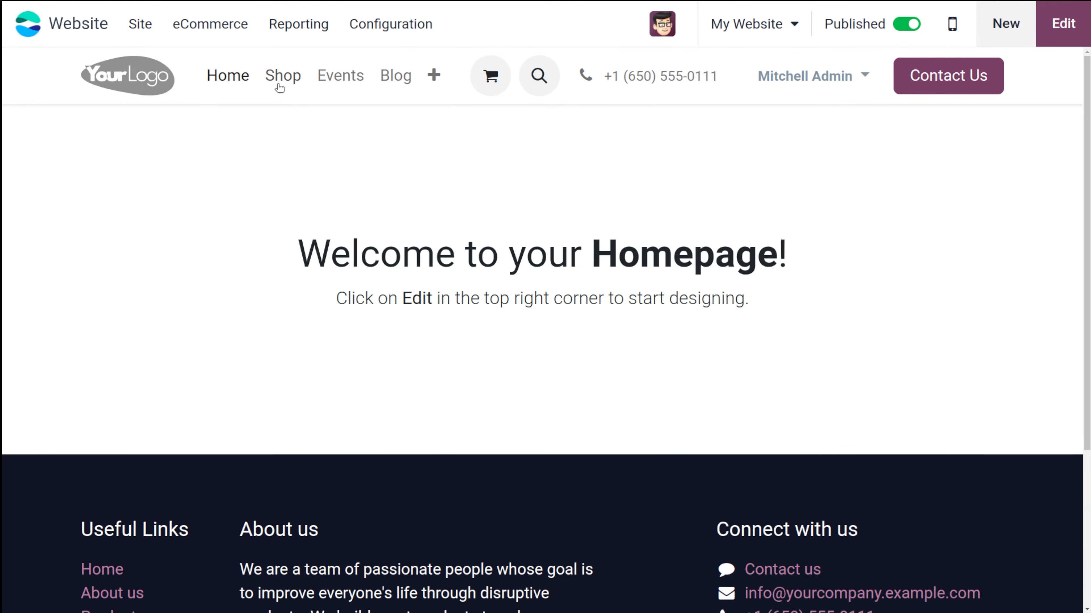
{"action": "left_click", "coordinate": [280, 86]}
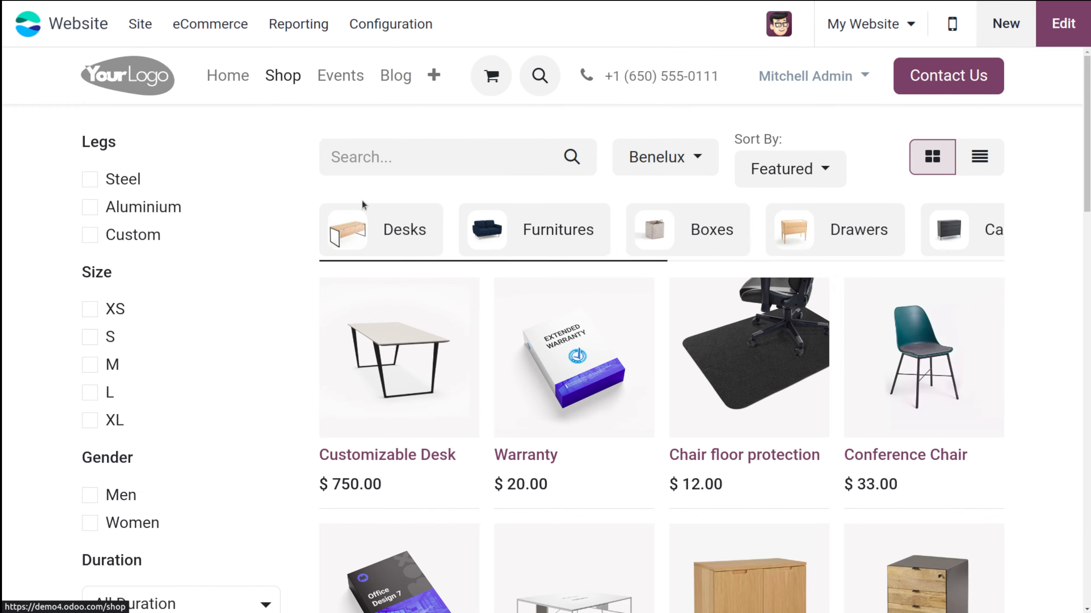
{"action": "left_click", "coordinate": [715, 361]}
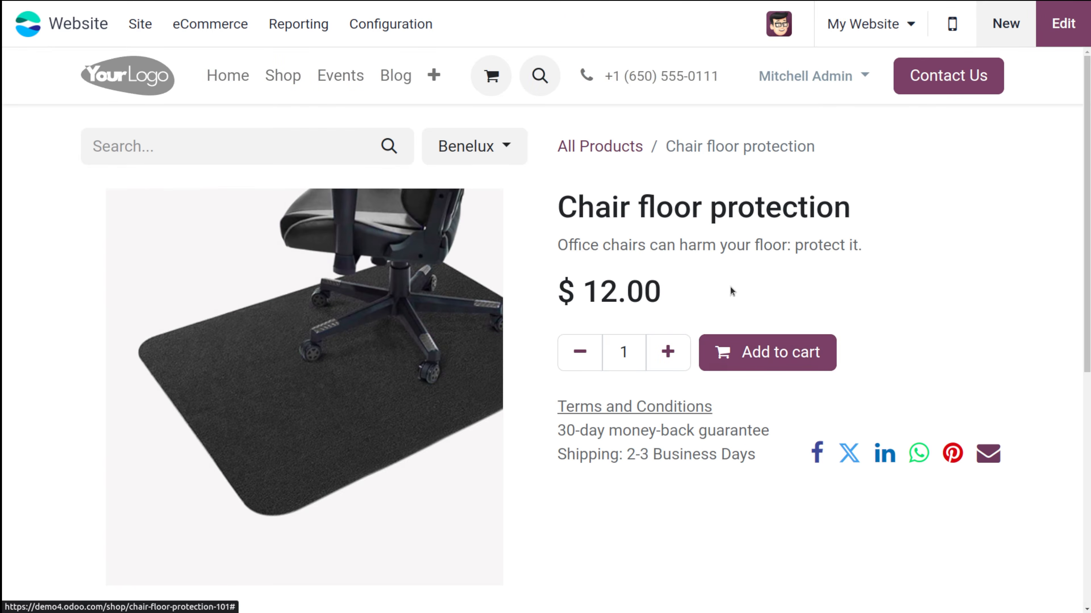
{"action": "left_click", "coordinate": [762, 349]}
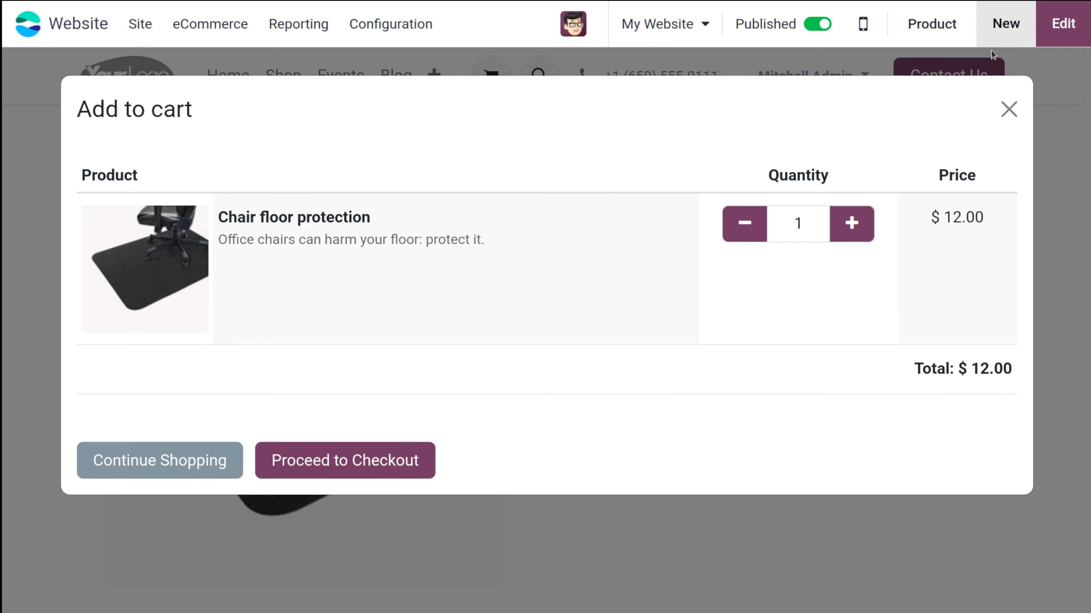
- Proceed to checkout from the add-to-cart dialog and set the Add to Cart behaviour in the website settings to Stay on Product Page
{"action": "left_click", "coordinate": [307, 466]}
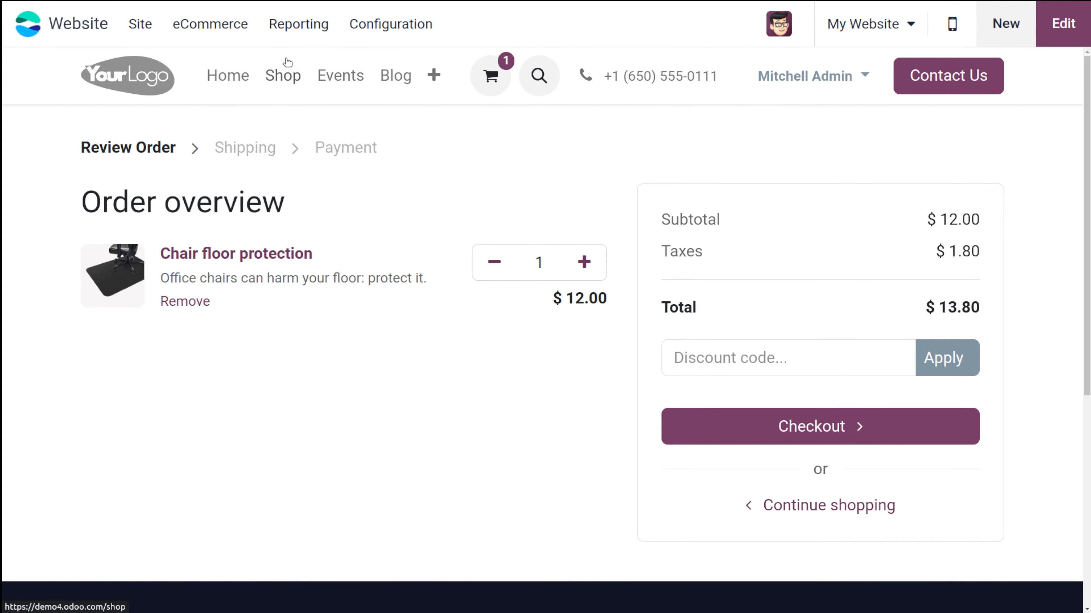
{"action": "left_click", "coordinate": [417, 34]}
{"action": "left_click", "coordinate": [394, 62]}
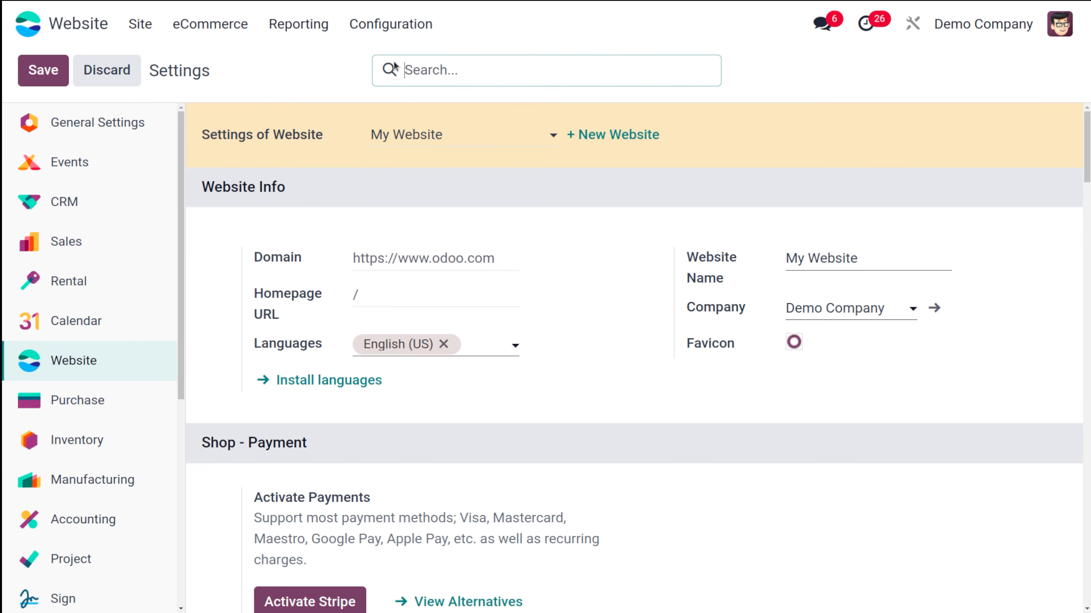
{"action": "scroll", "coordinate": [397, 342], "scroll_direction": "down", "scroll_amount": 10}
{"action": "scroll", "coordinate": [397, 342], "scroll_direction": "down", "scroll_amount": 4}
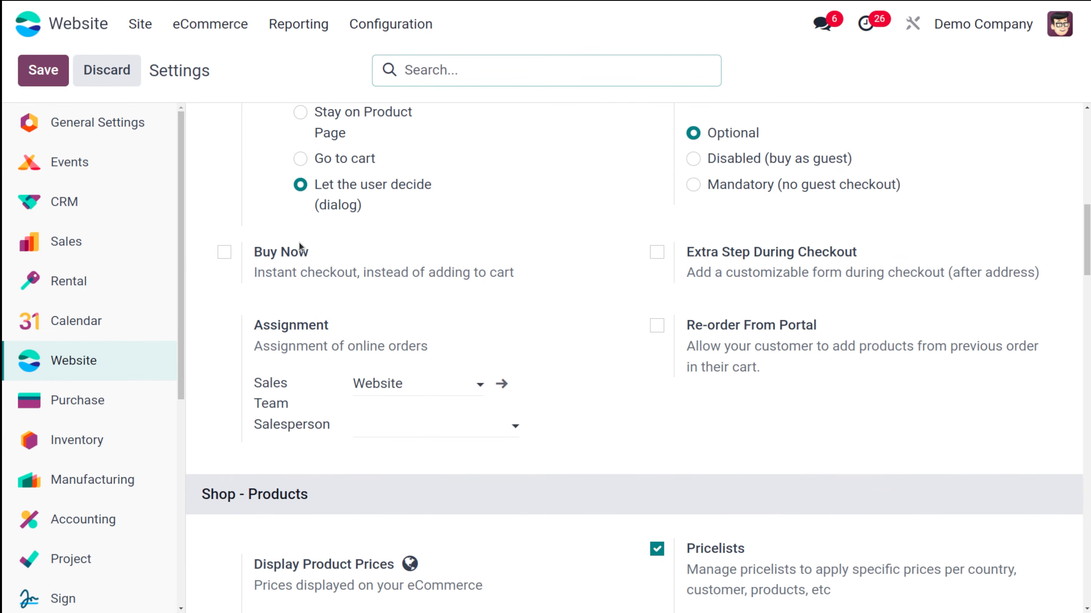
{"action": "left_click", "coordinate": [300, 112]}
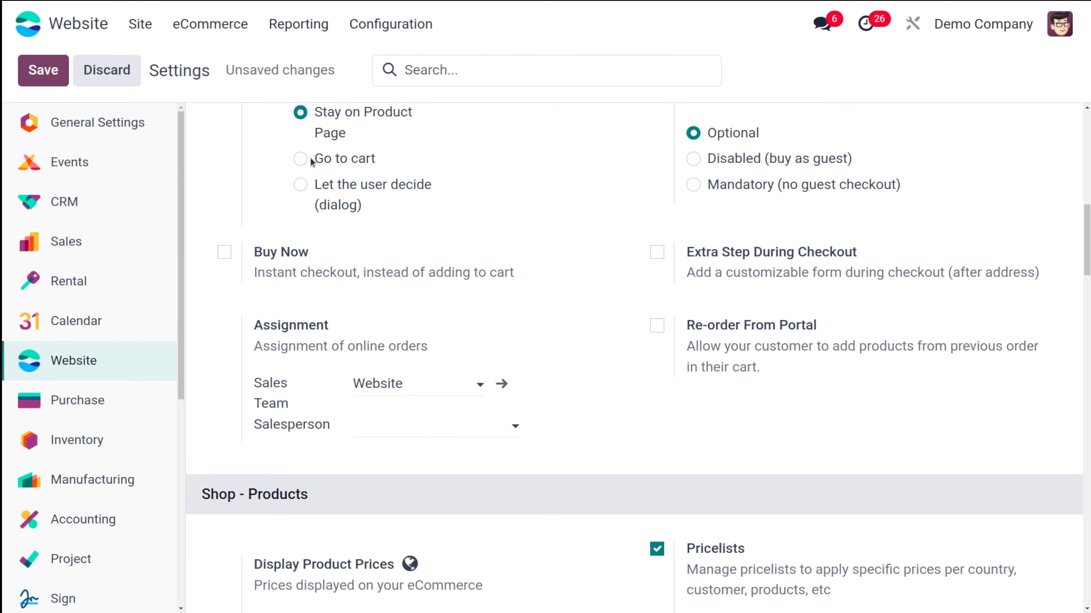
- Enable Buy Now and Extra Step During Checkout in the checkout process settings and save
{"action": "scroll", "coordinate": [310, 174], "scroll_direction": "up", "scroll_amount": 1}
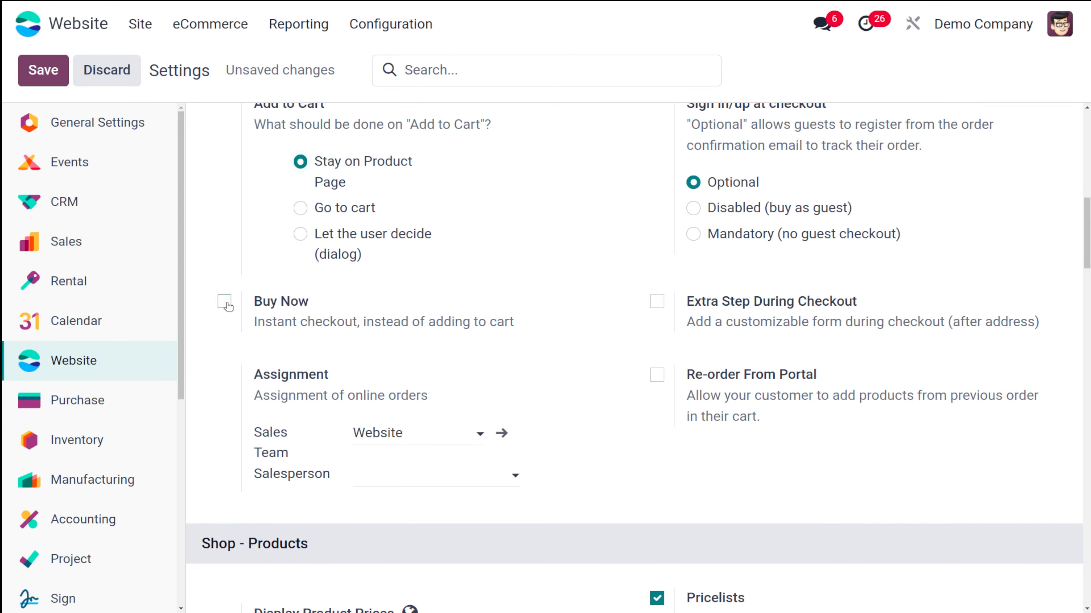
{"action": "scroll", "coordinate": [507, 367], "scroll_direction": "up", "scroll_amount": 3}
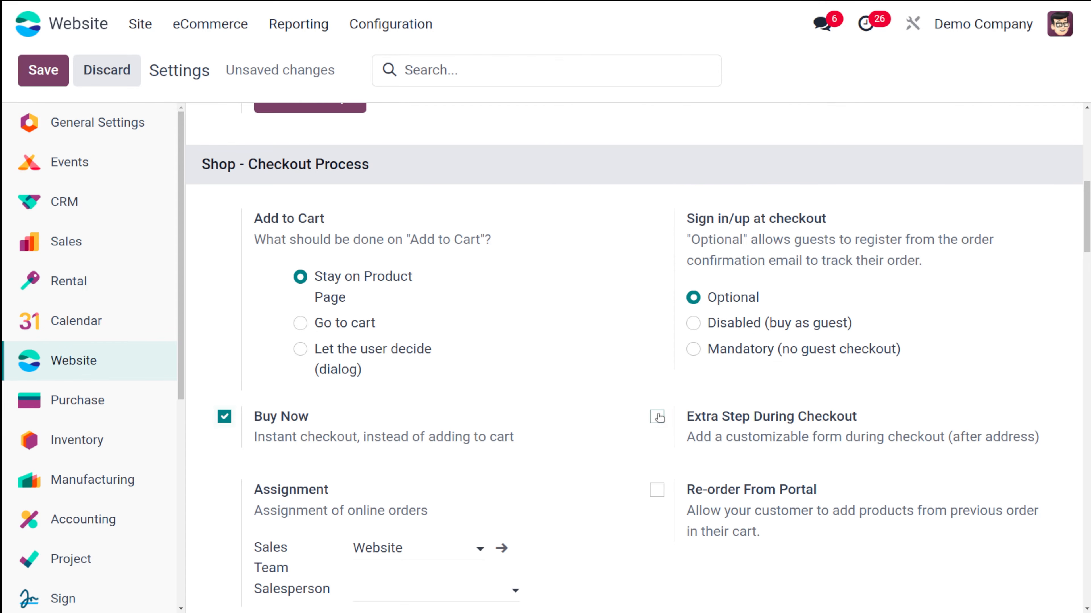
{"action": "left_click", "coordinate": [657, 416]}
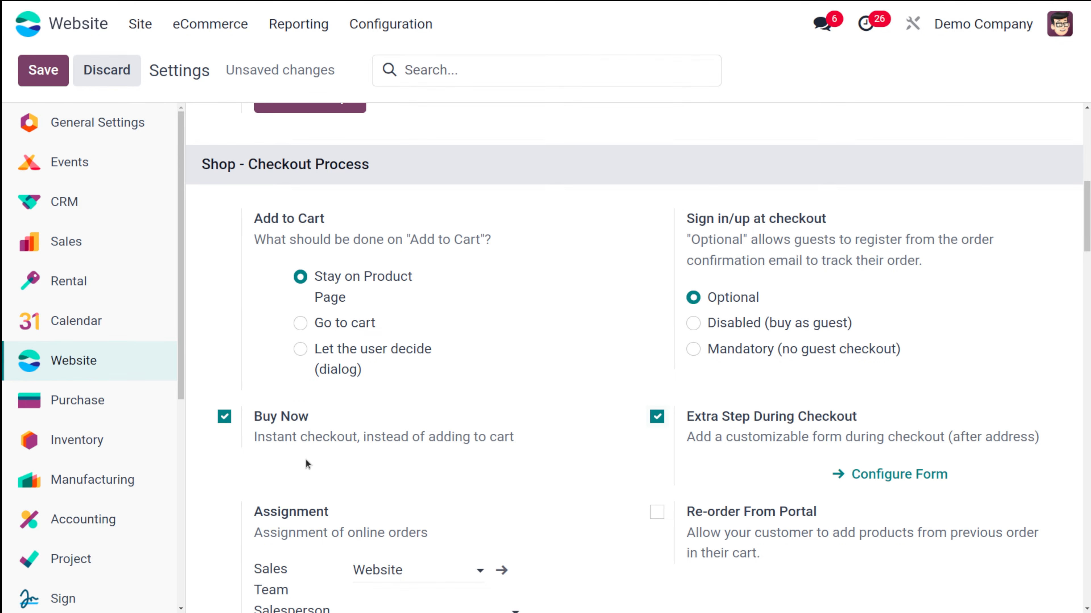
{"action": "scroll", "coordinate": [307, 464], "scroll_direction": "down", "scroll_amount": 5}
{"action": "scroll", "coordinate": [307, 463], "scroll_direction": "up", "scroll_amount": 5}
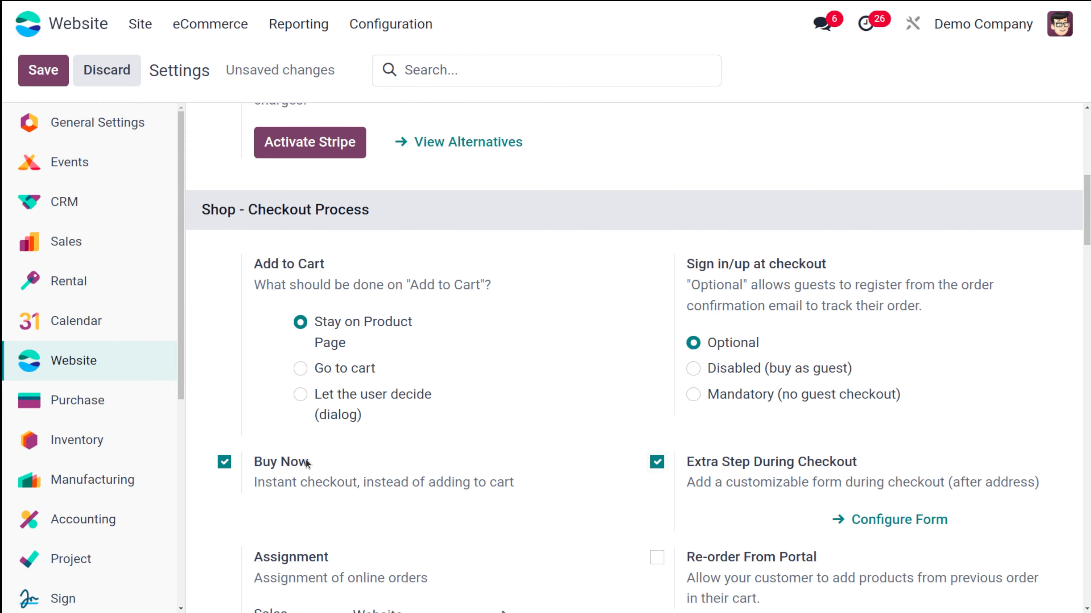
{"action": "left_click", "coordinate": [50, 72]}
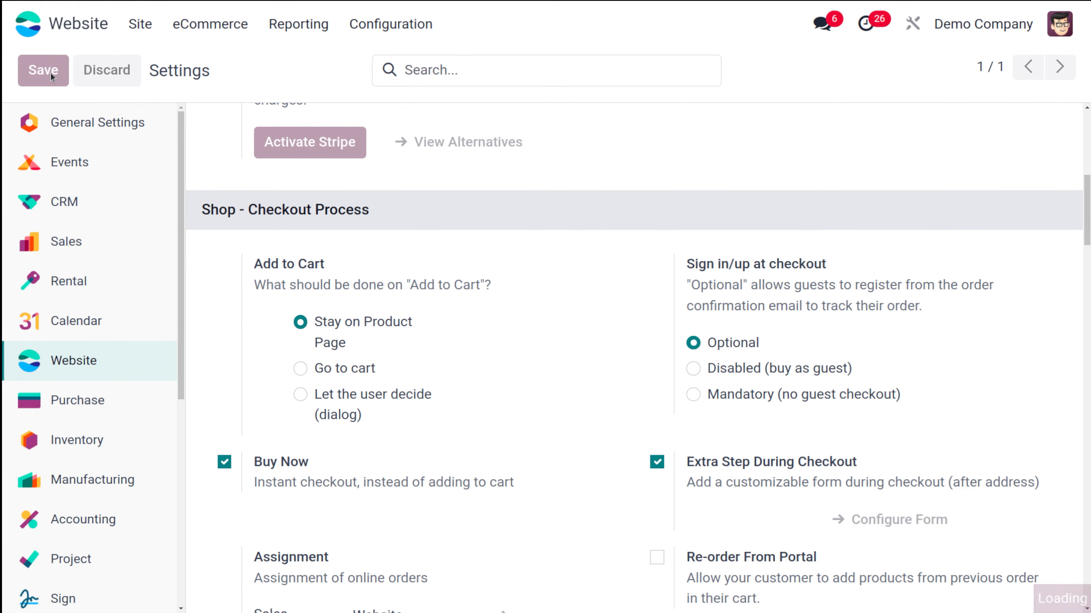
- Buy one Chair floor protection from the website shop with Buy now and continue past the extra info form to payment
{"action": "left_click", "coordinate": [144, 26]}
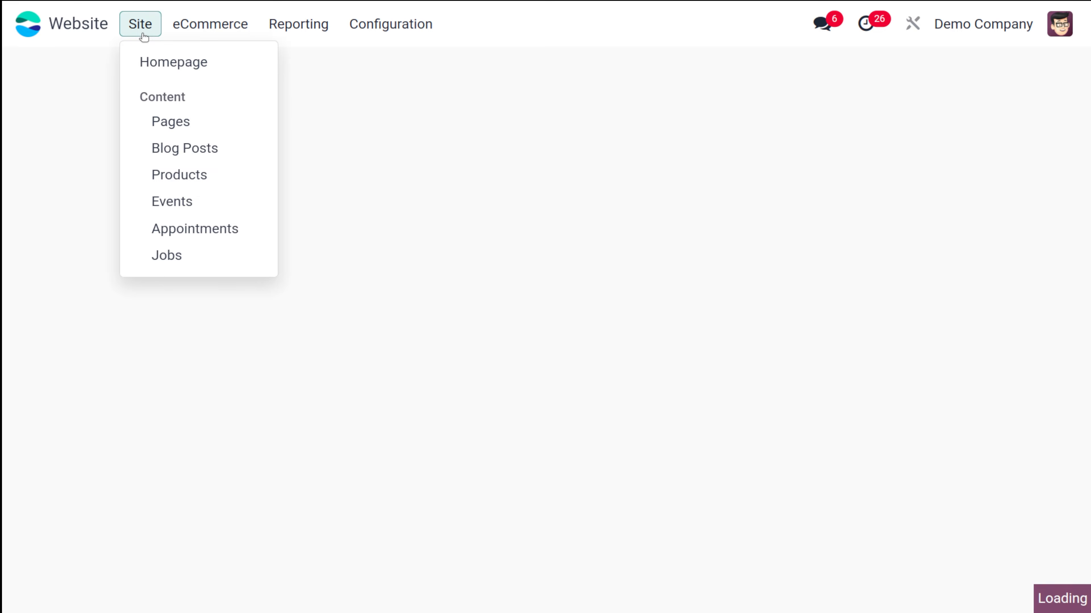
{"action": "left_click", "coordinate": [194, 65]}
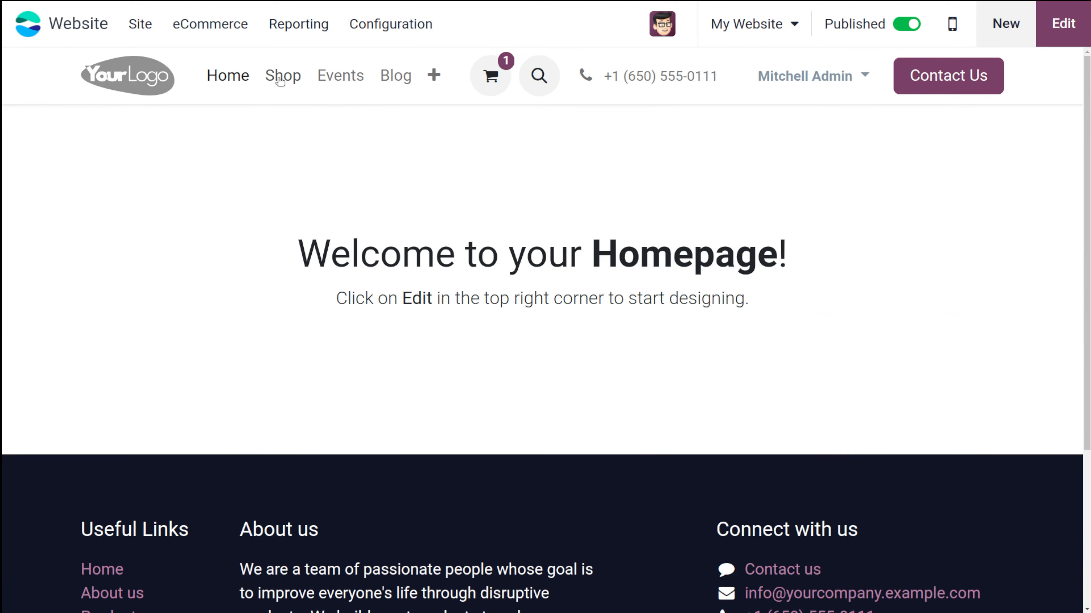
{"action": "right_click", "coordinate": [277, 80]}
{"action": "key", "text": "Escape"}
{"action": "left_click", "coordinate": [278, 78]}
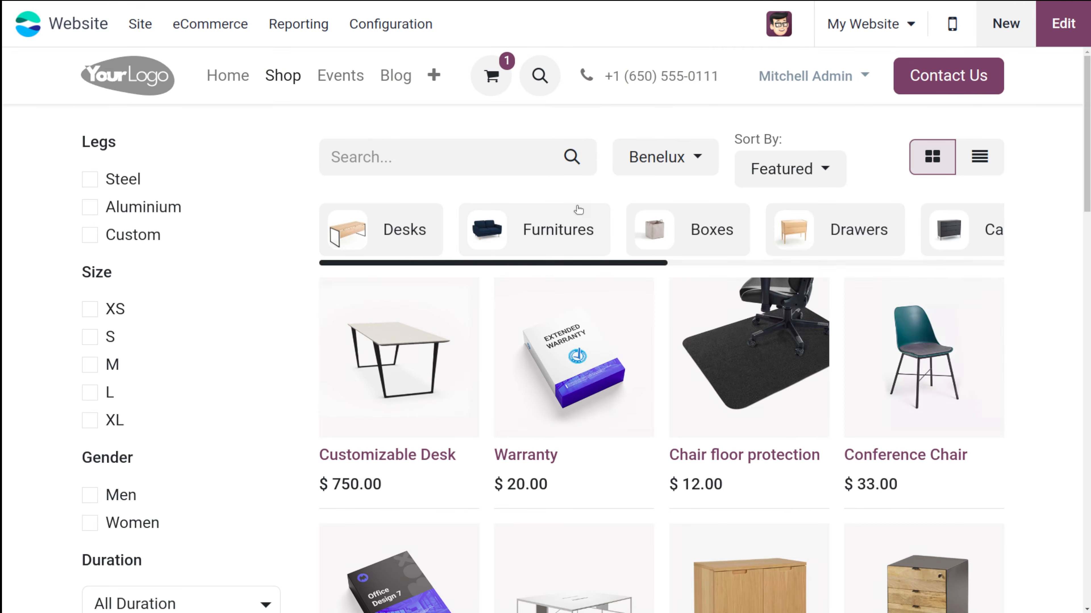
{"action": "left_click", "coordinate": [745, 341]}
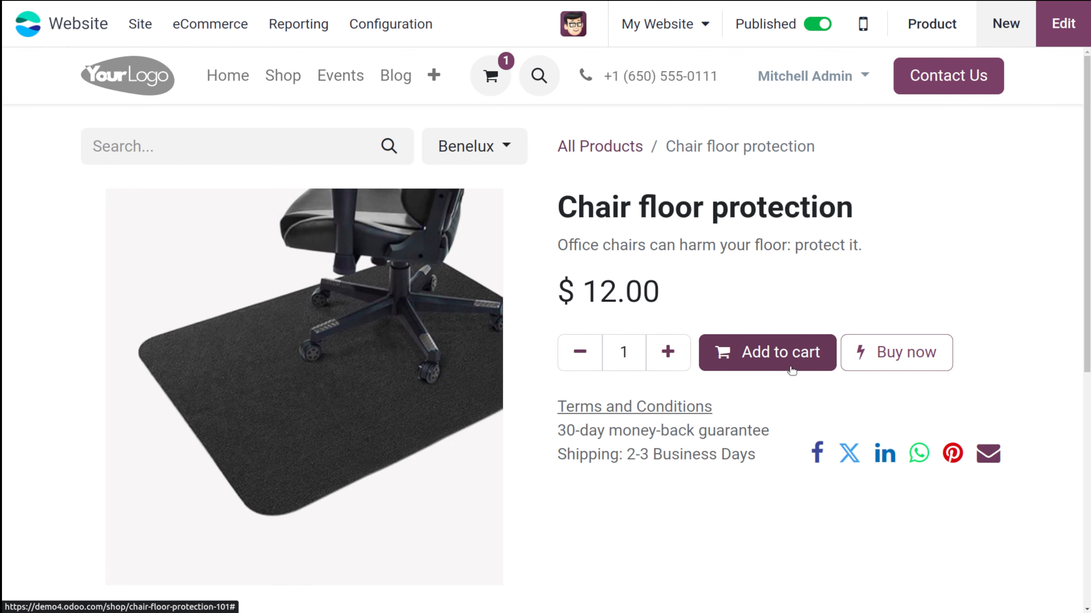
{"action": "left_click", "coordinate": [885, 361]}
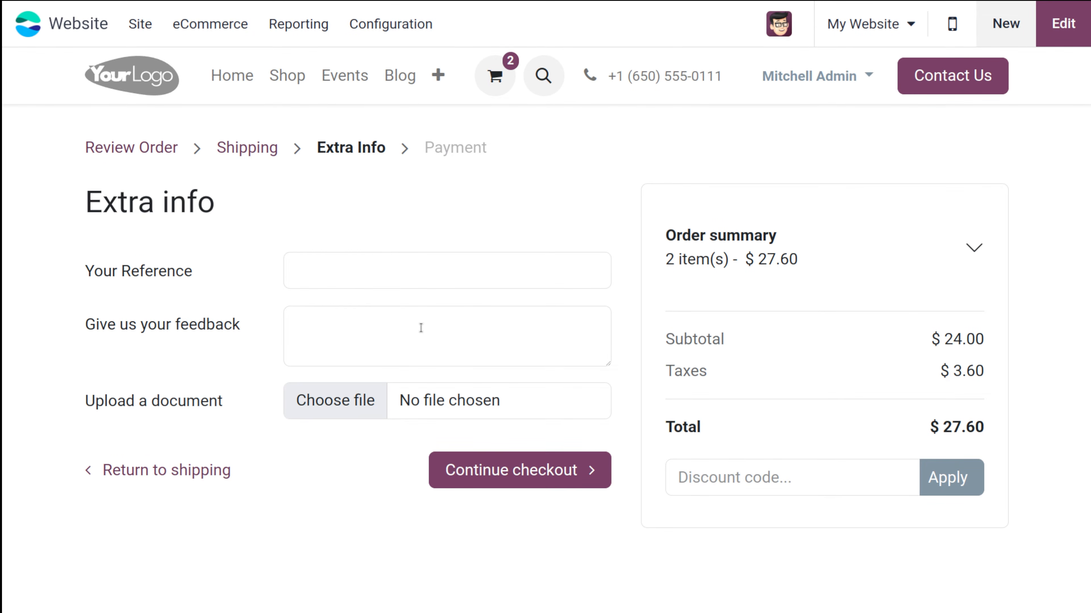
{"action": "left_click", "coordinate": [513, 470]}
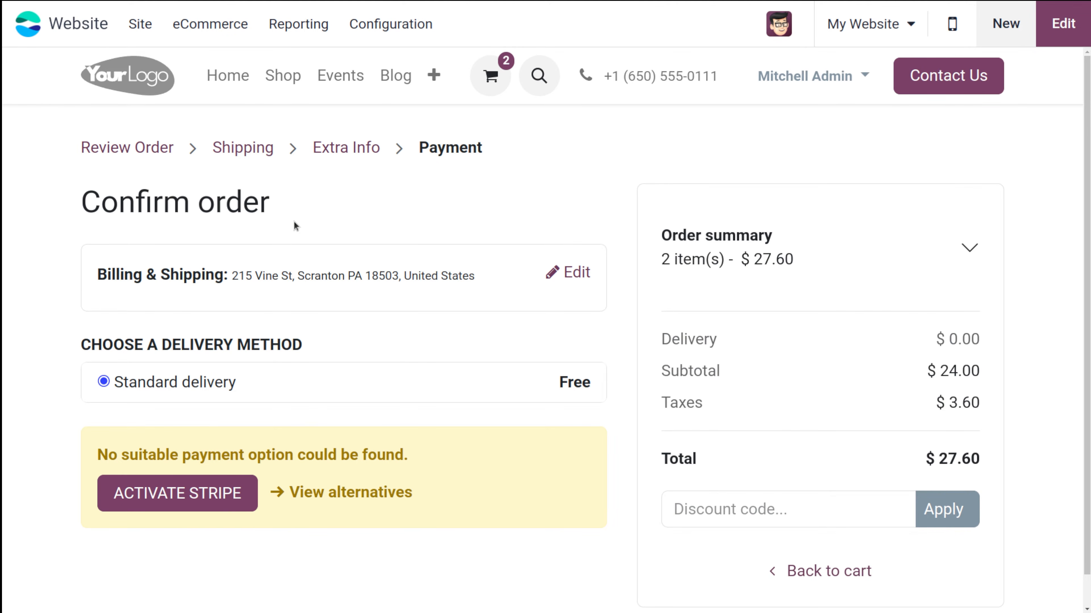
- Install the Demo payment provider from the website's eCommerce payment providers
{"action": "left_click", "coordinate": [392, 31]}
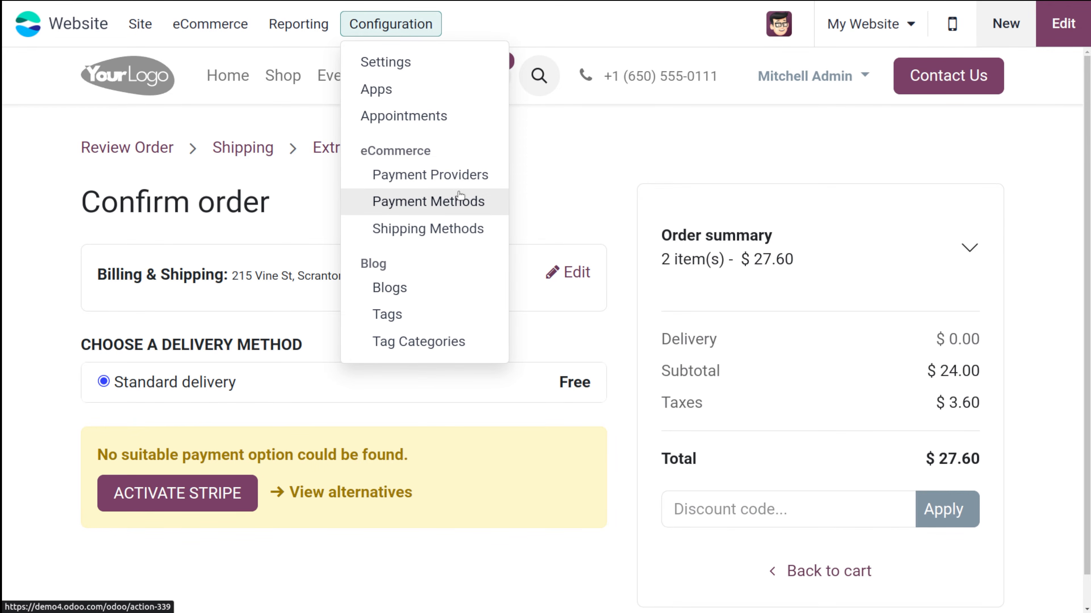
{"action": "left_click", "coordinate": [444, 179]}
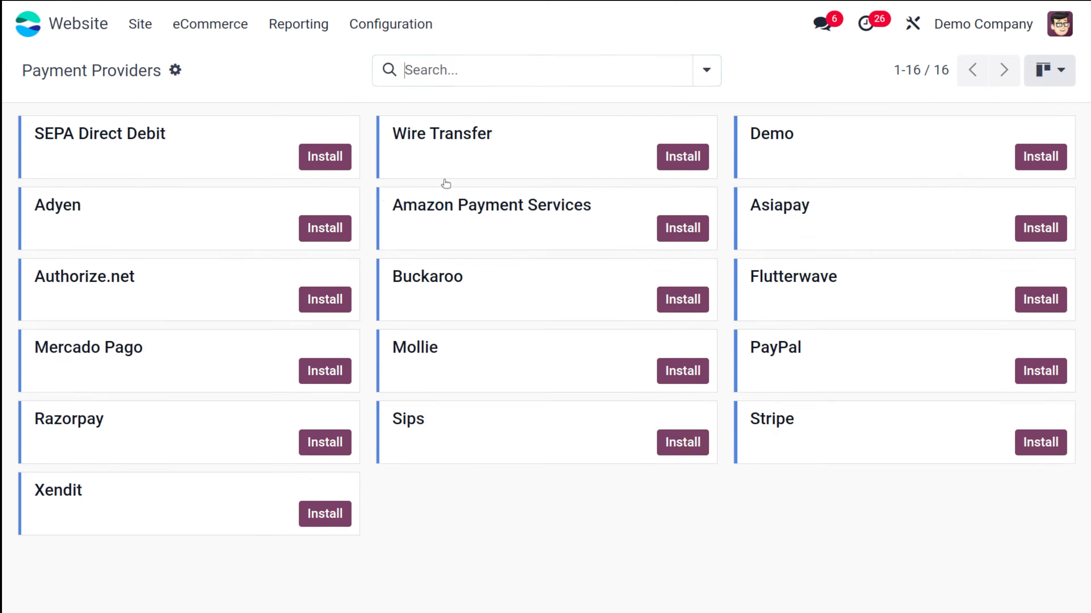
{"action": "left_click", "coordinate": [1024, 172]}
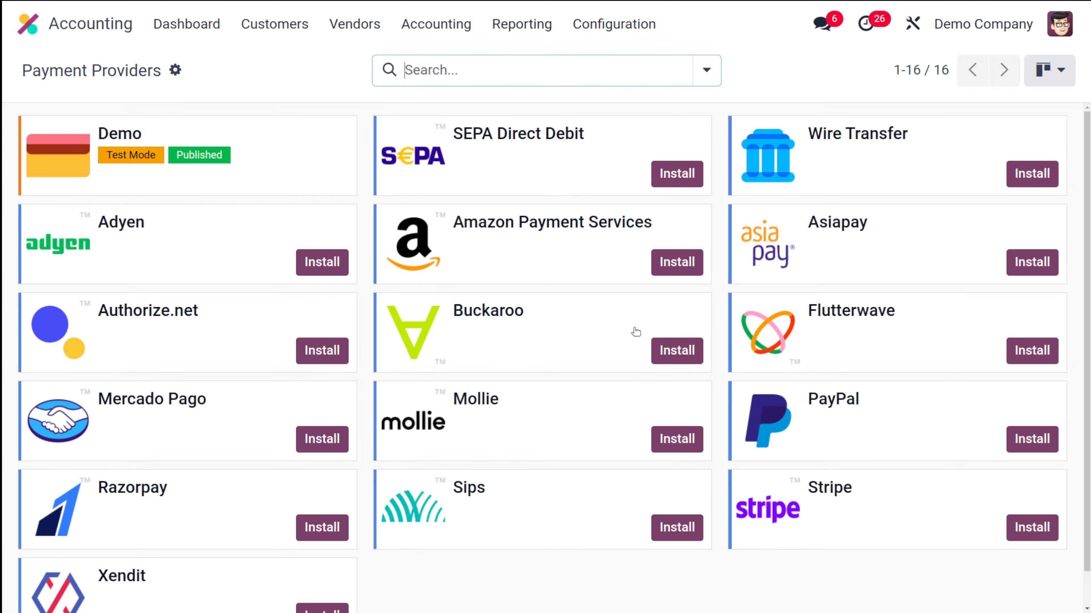
- Return to the Website app's settings and examine the sign in/up options of the shop checkout process
{"action": "left_click", "coordinate": [28, 23]}
{"action": "type", "text": "web"}
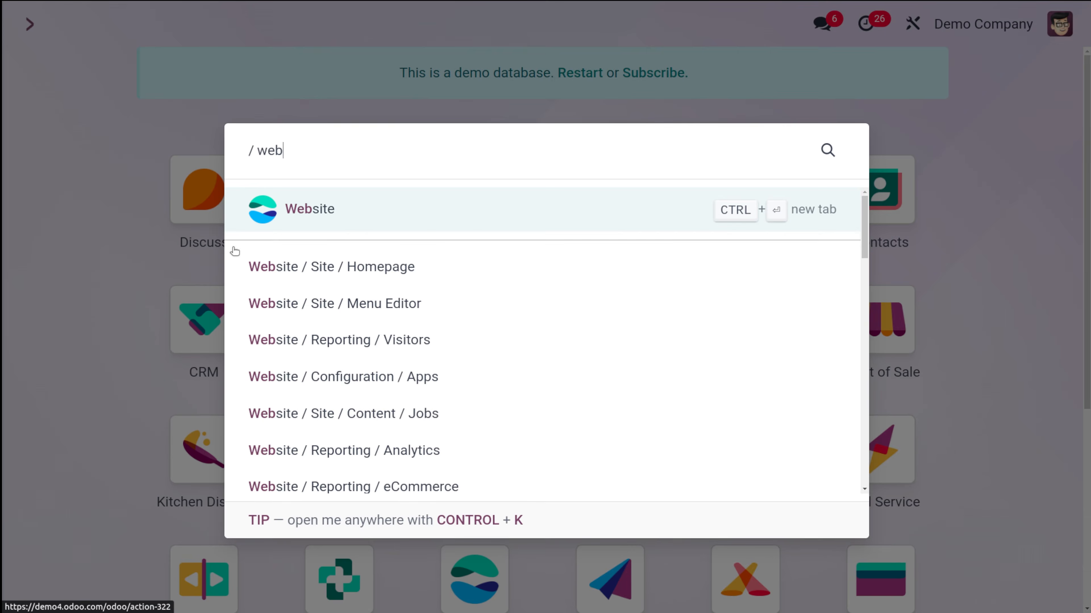
{"action": "left_click", "coordinate": [327, 220]}
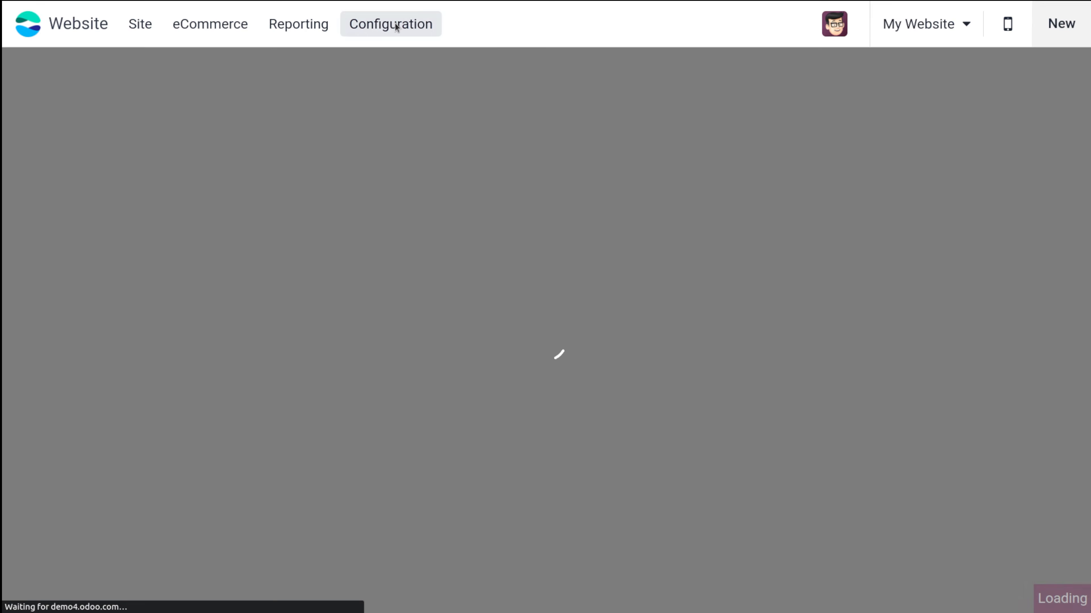
{"action": "left_click", "coordinate": [395, 23]}
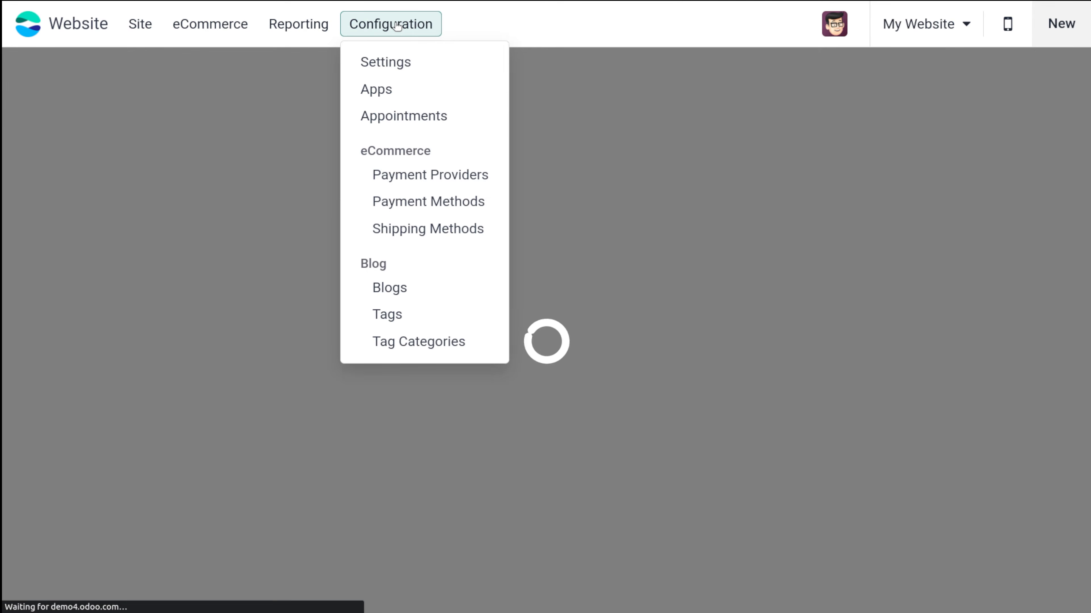
{"action": "left_click", "coordinate": [419, 62]}
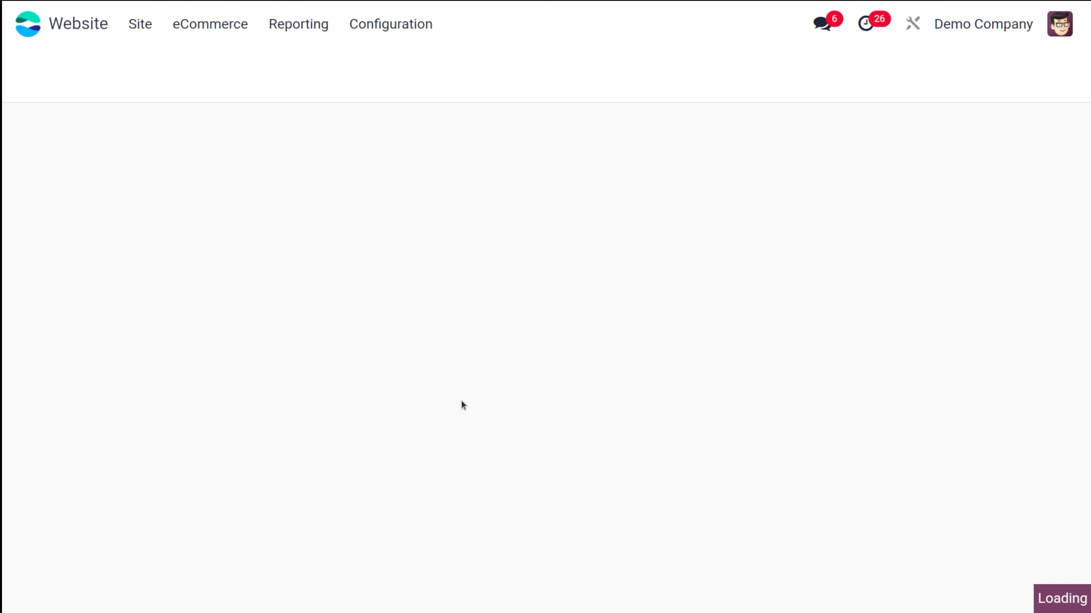
{"action": "scroll", "coordinate": [403, 336], "scroll_direction": "down", "scroll_amount": 15}
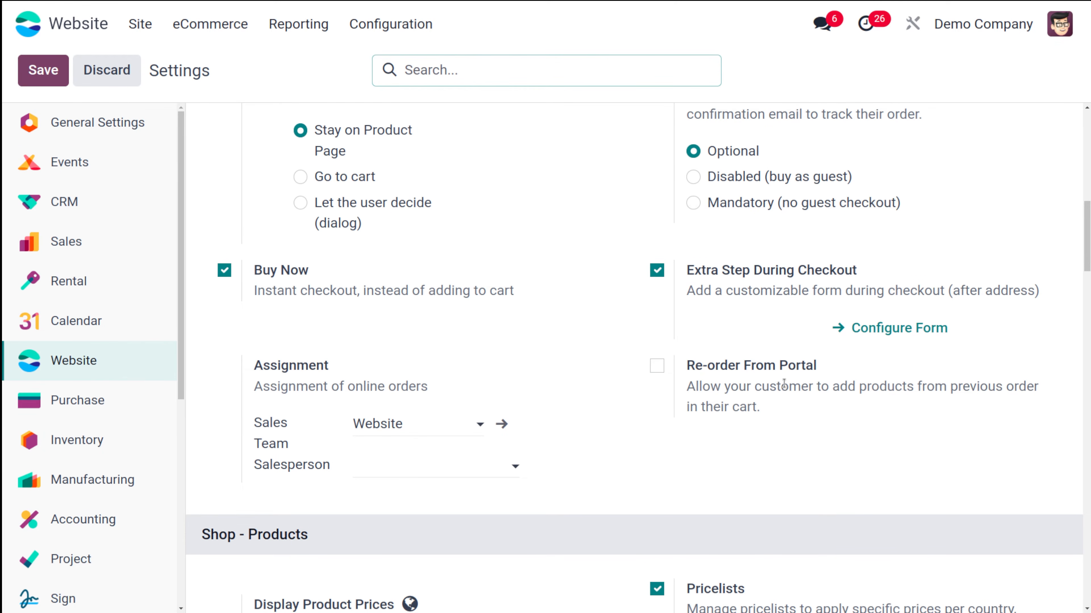
{"action": "scroll", "coordinate": [654, 372], "scroll_direction": "up", "scroll_amount": 3}
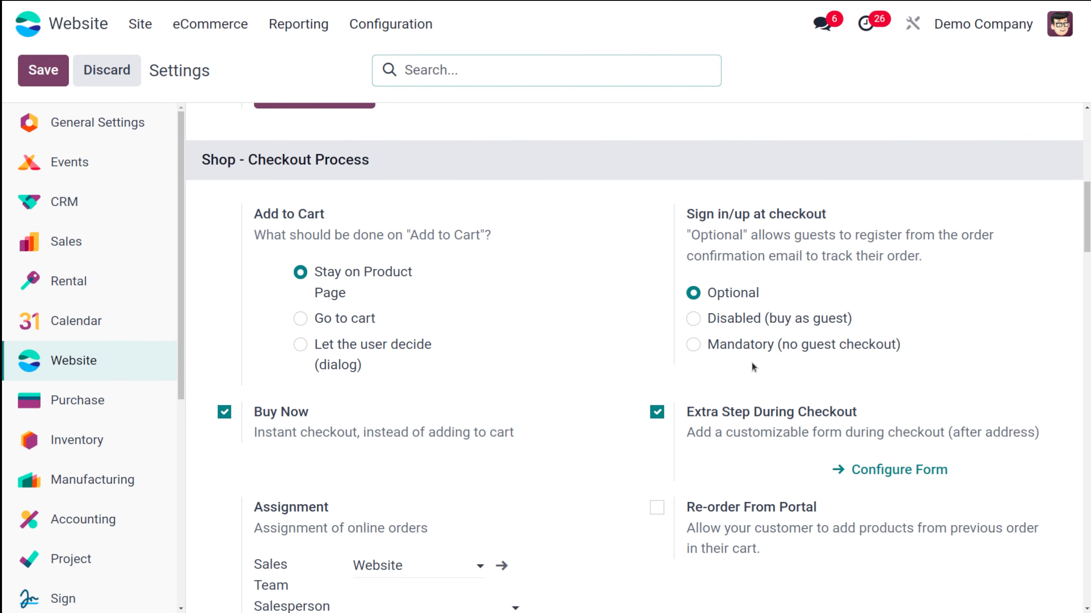
{"action": "scroll", "coordinate": [753, 366], "scroll_direction": "up", "scroll_amount": 1}
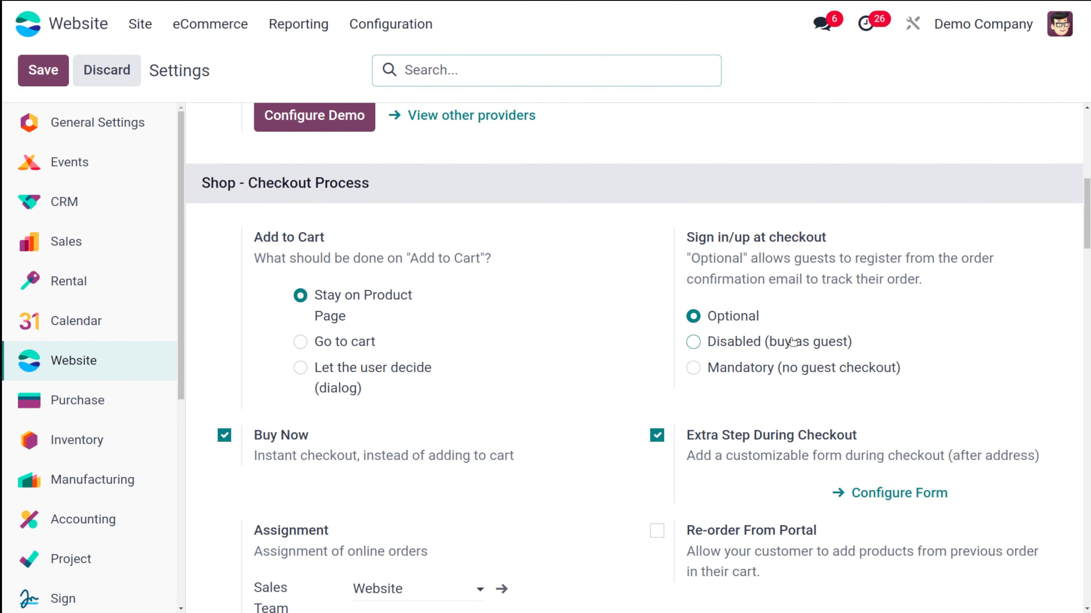
{"action": "mouse_move", "coordinate": [793, 344]}
- Add one Customizable Desk (Steel, White) from the website shop to the cart and proceed to the order overview
{"action": "left_click", "coordinate": [135, 31]}
{"action": "left_click", "coordinate": [166, 68]}
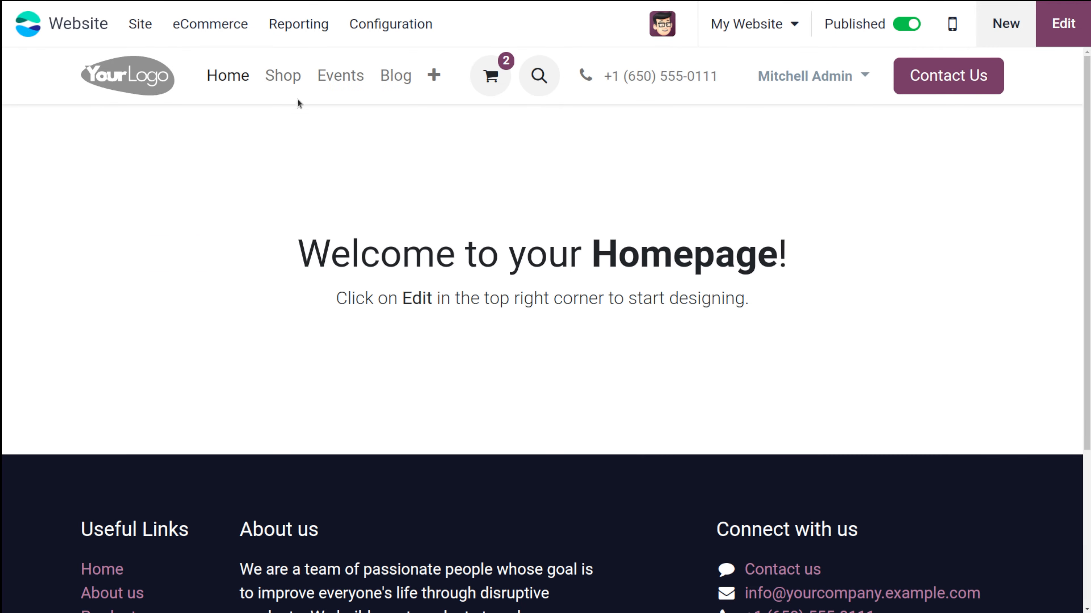
{"action": "left_click", "coordinate": [287, 81]}
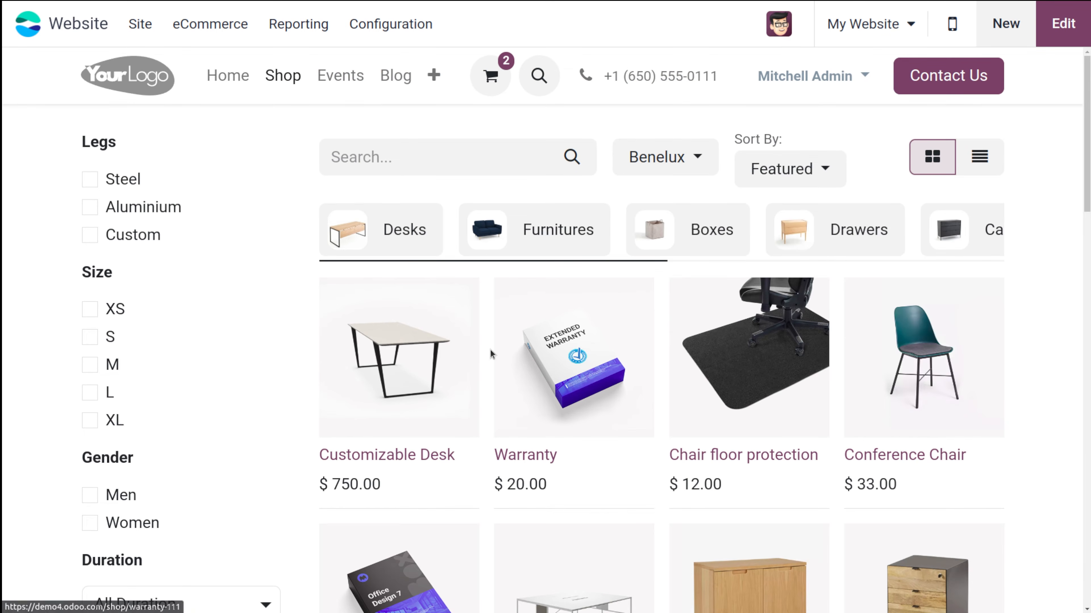
{"action": "left_click", "coordinate": [422, 360]}
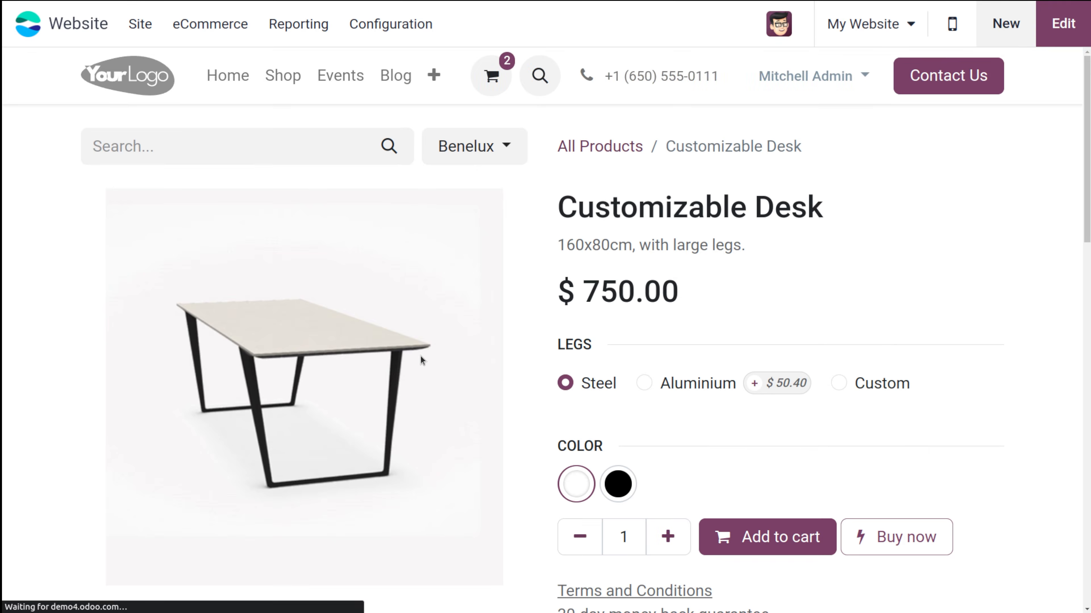
{"action": "left_click", "coordinate": [739, 550]}
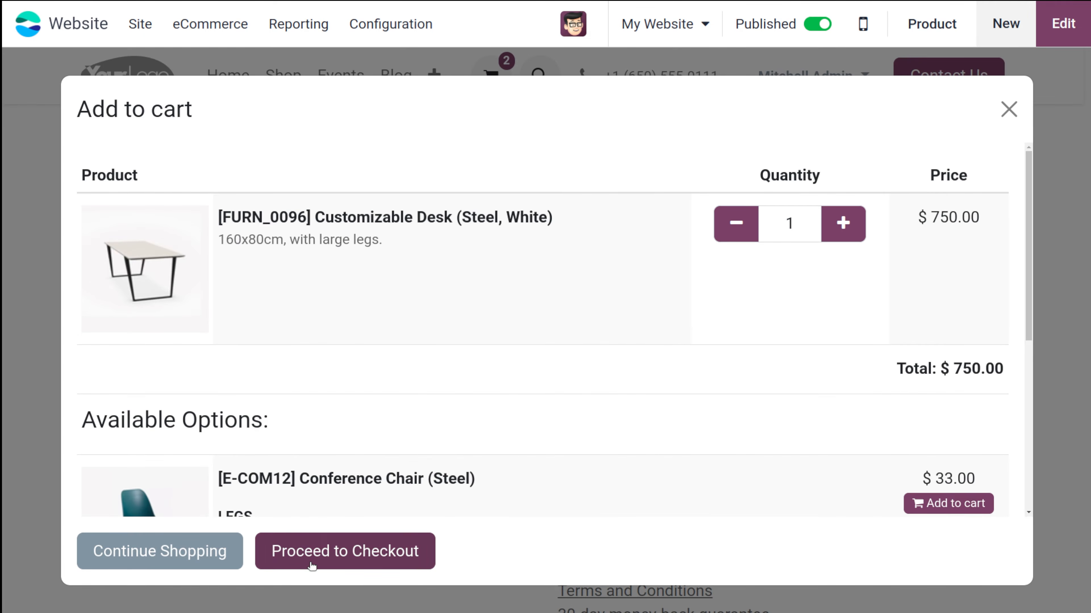
{"action": "left_click", "coordinate": [311, 565]}
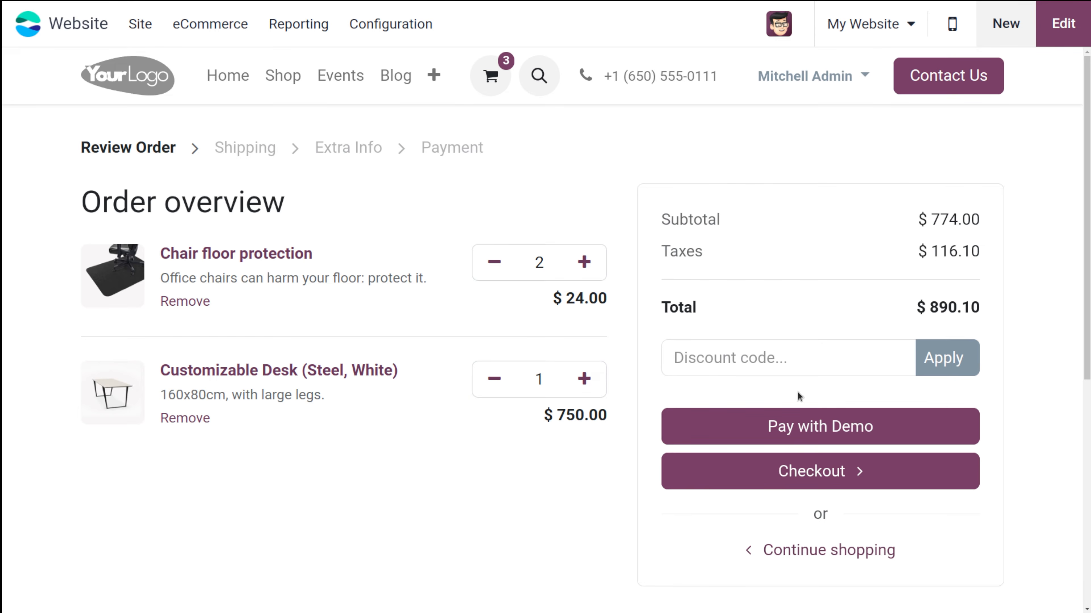
- Check out the cart with the extra info form left blank and pay for the order with the Demo payment method
{"action": "left_click", "coordinate": [826, 493]}
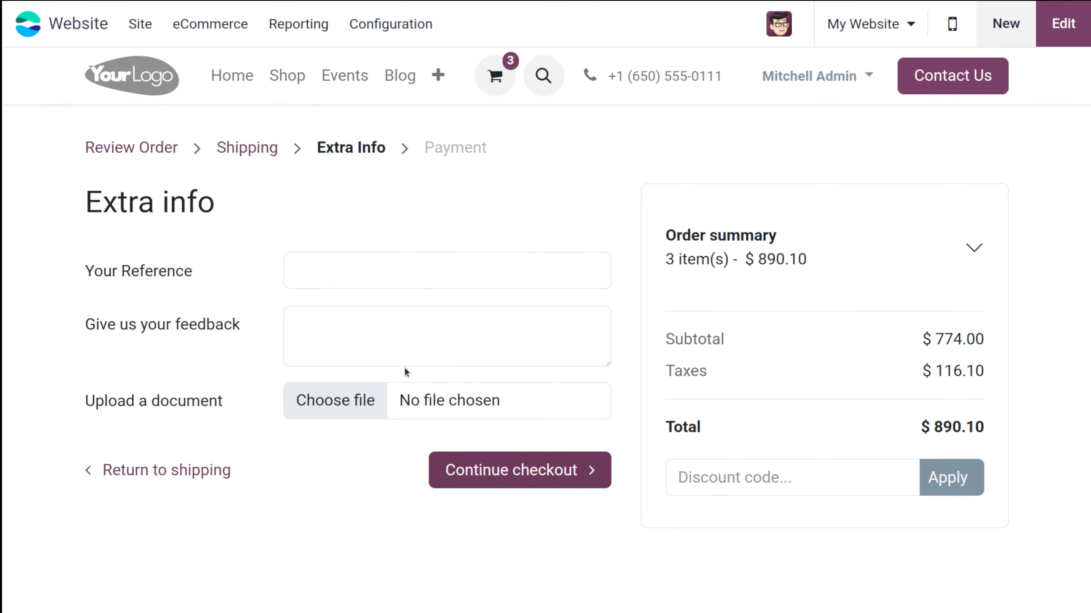
{"action": "left_click", "coordinate": [395, 273]}
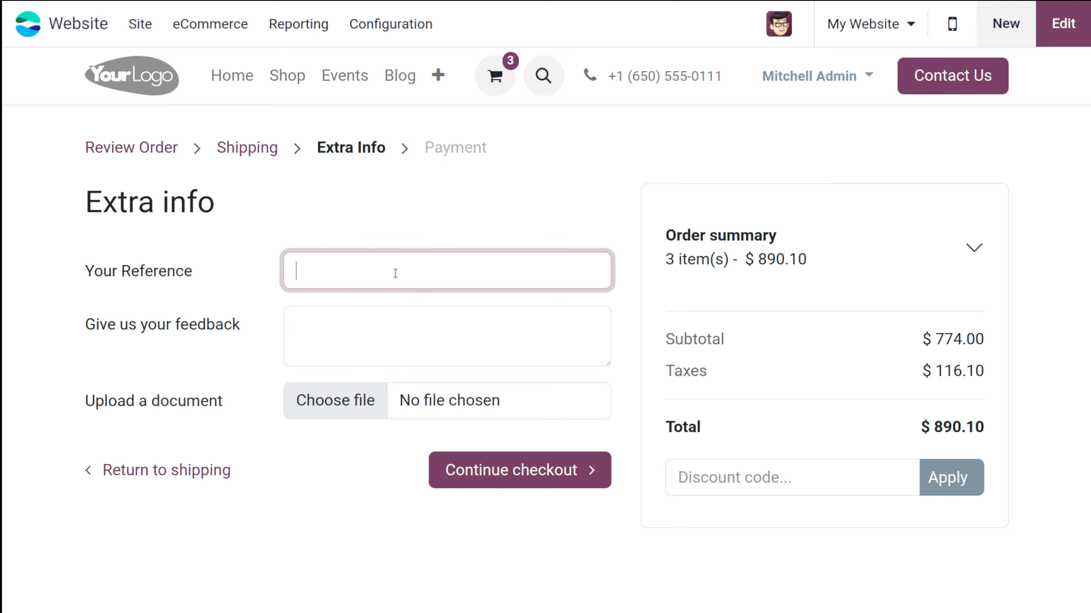
{"action": "left_click", "coordinate": [362, 331]}
{"action": "left_click", "coordinate": [477, 469]}
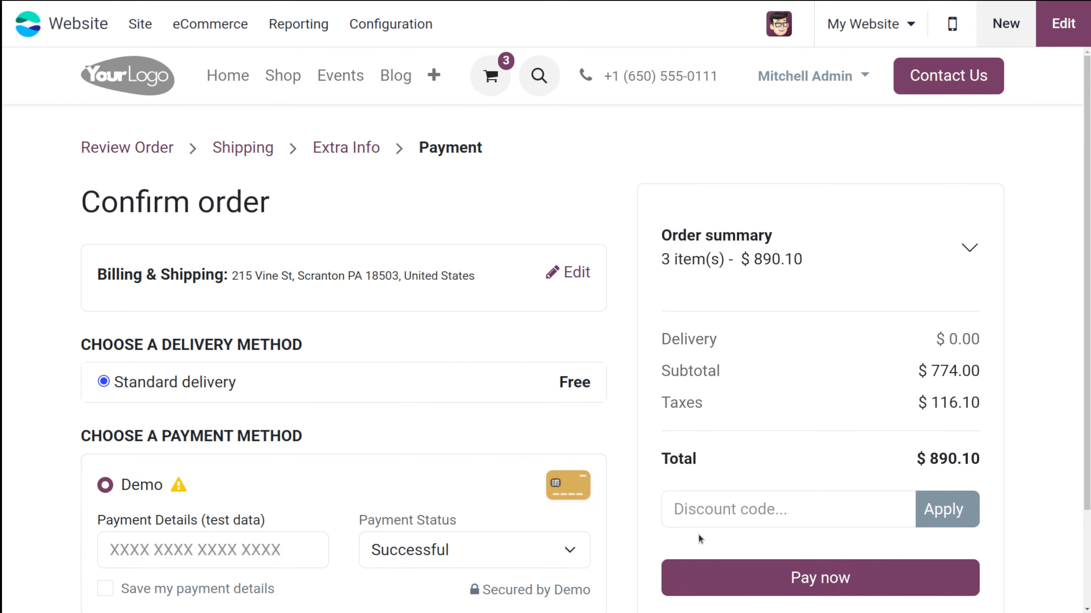
{"action": "scroll", "coordinate": [425, 471], "scroll_direction": "down", "scroll_amount": 3}
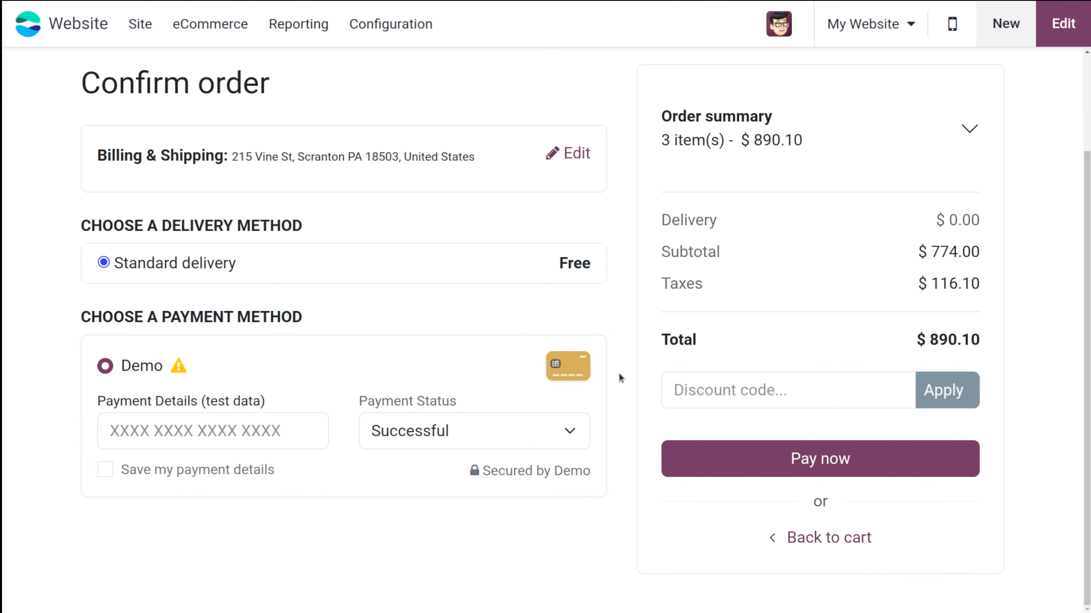
{"action": "left_click", "coordinate": [745, 467]}
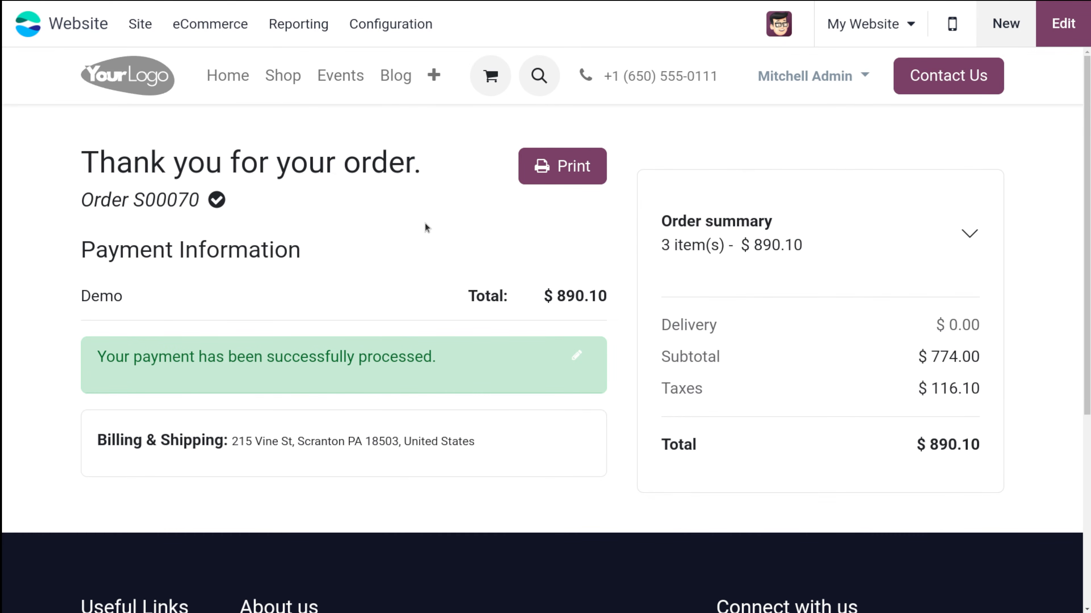
- In the website settings, set sign in/up at checkout to Disabled (buy as guest) and save the change
{"action": "left_click", "coordinate": [368, 27]}
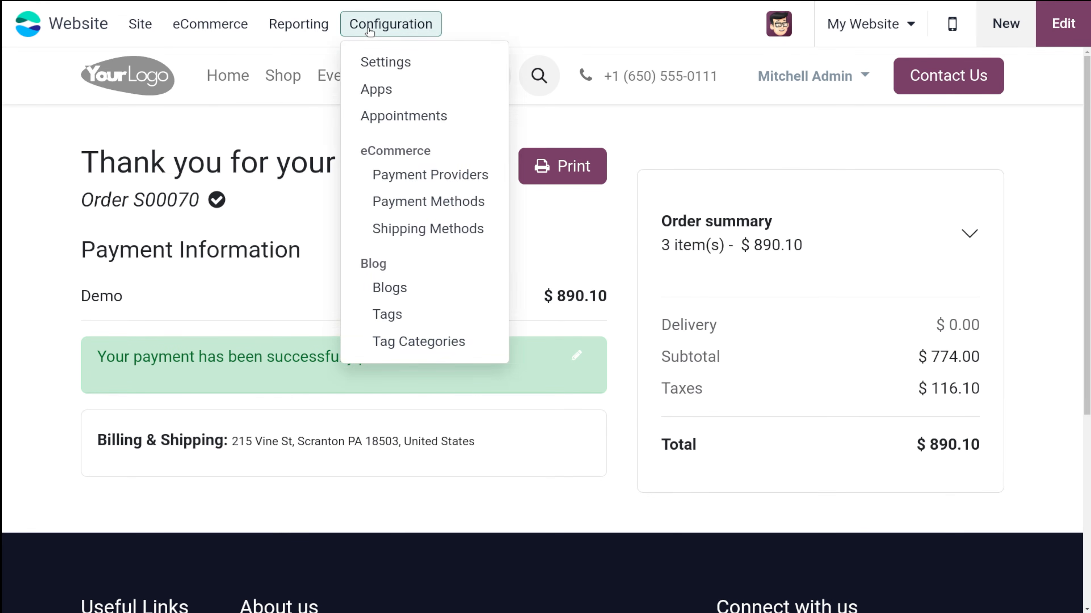
{"action": "left_click", "coordinate": [386, 65]}
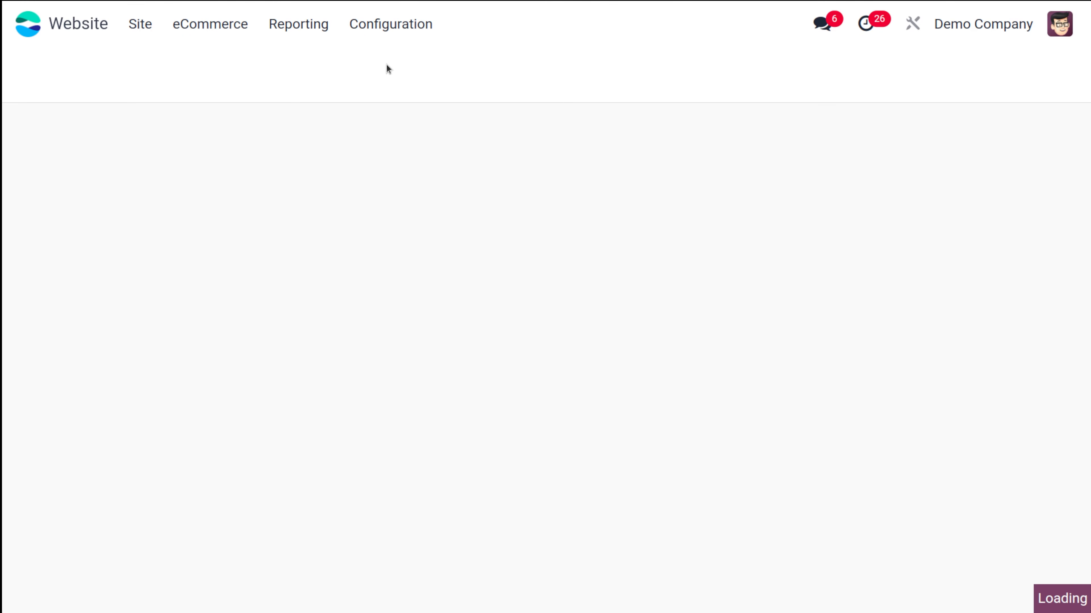
{"action": "scroll", "coordinate": [791, 422], "scroll_direction": "down", "scroll_amount": 15}
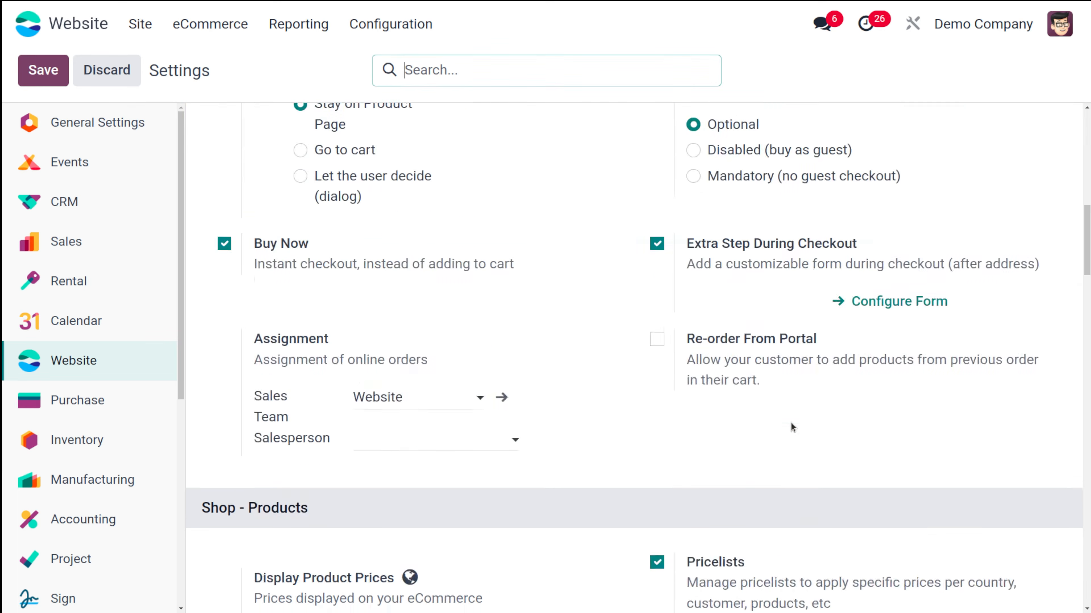
{"action": "scroll", "coordinate": [792, 427], "scroll_direction": "up", "scroll_amount": 10}
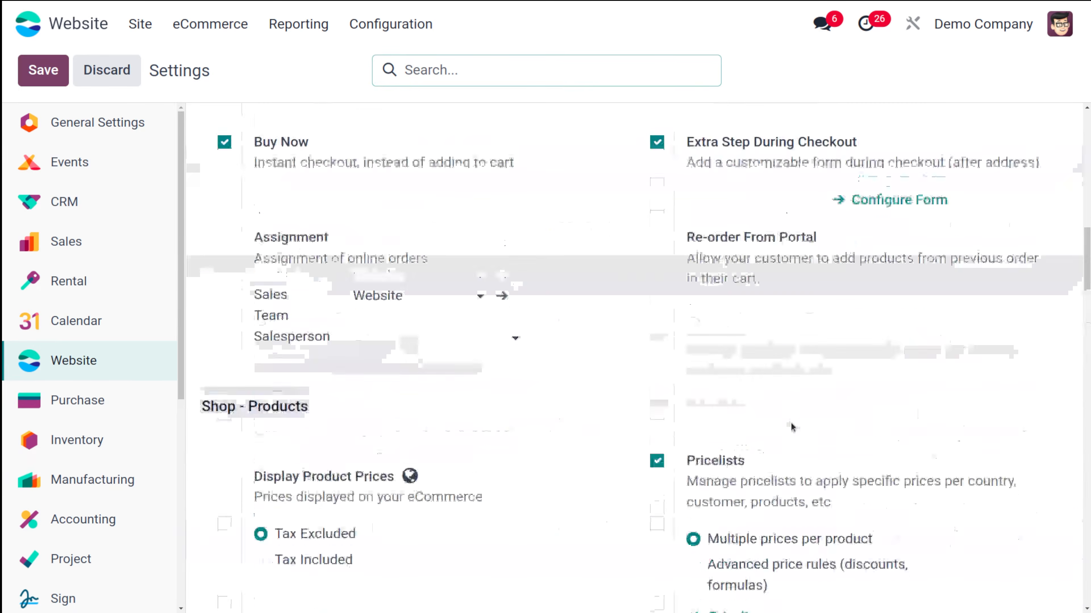
{"action": "scroll", "coordinate": [769, 445], "scroll_direction": "down", "scroll_amount": 1}
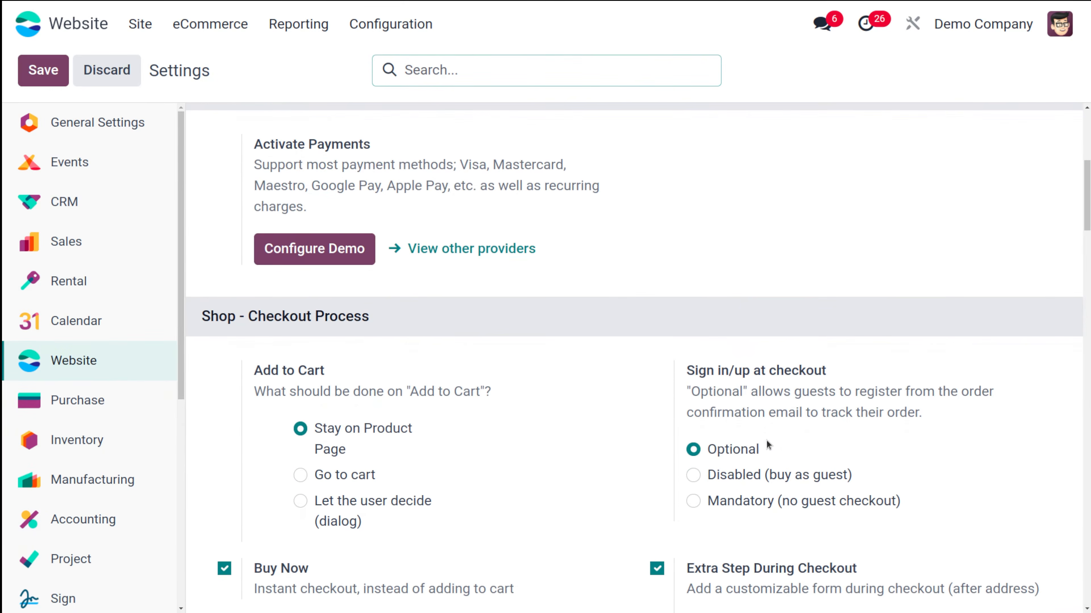
{"action": "left_click", "coordinate": [693, 475]}
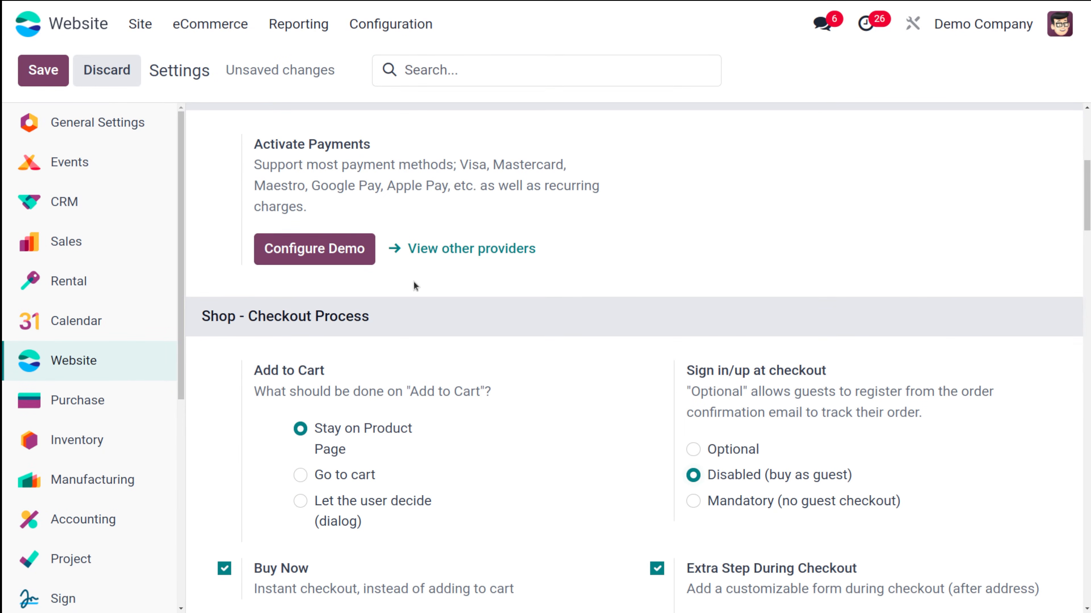
{"action": "left_click", "coordinate": [44, 71]}
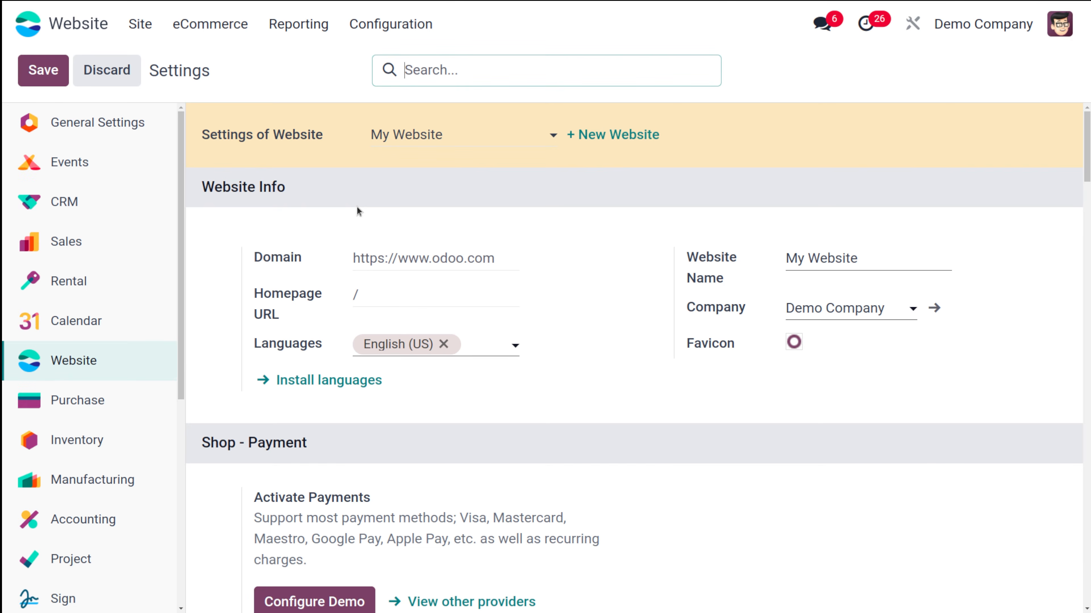
- Go to the website's homepage and log out of the administrator account to browse as a guest
{"action": "left_click", "coordinate": [388, 23]}
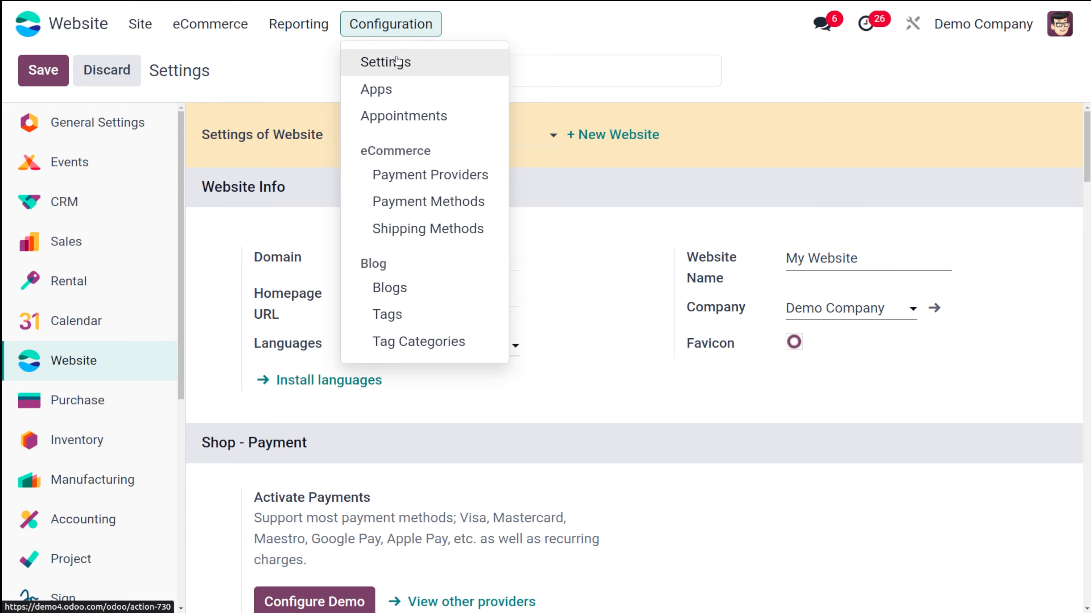
{"action": "mouse_move", "coordinate": [140, 24]}
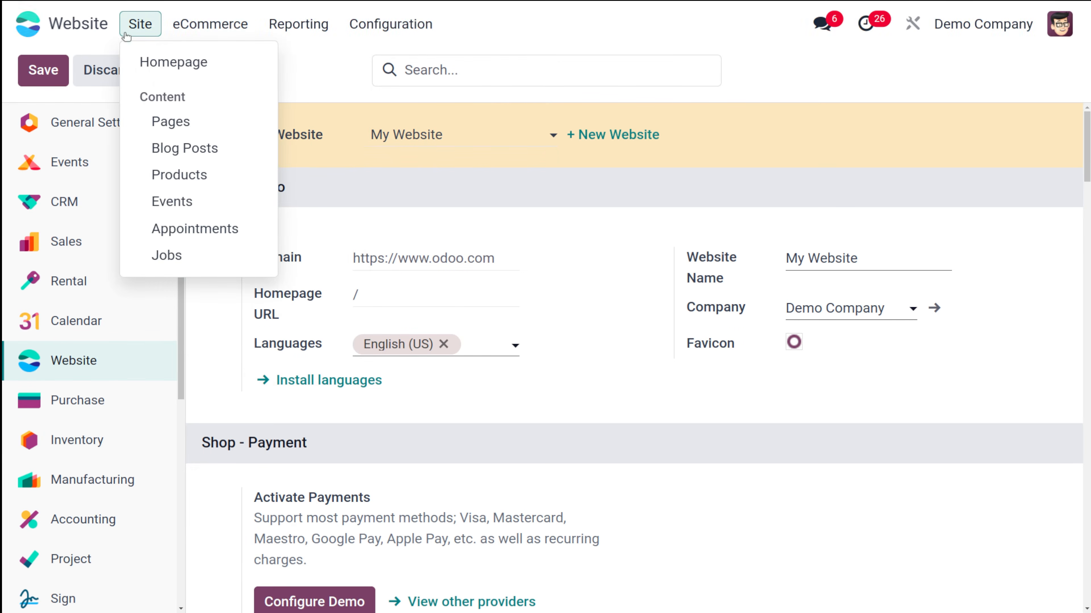
{"action": "left_click", "coordinate": [151, 69]}
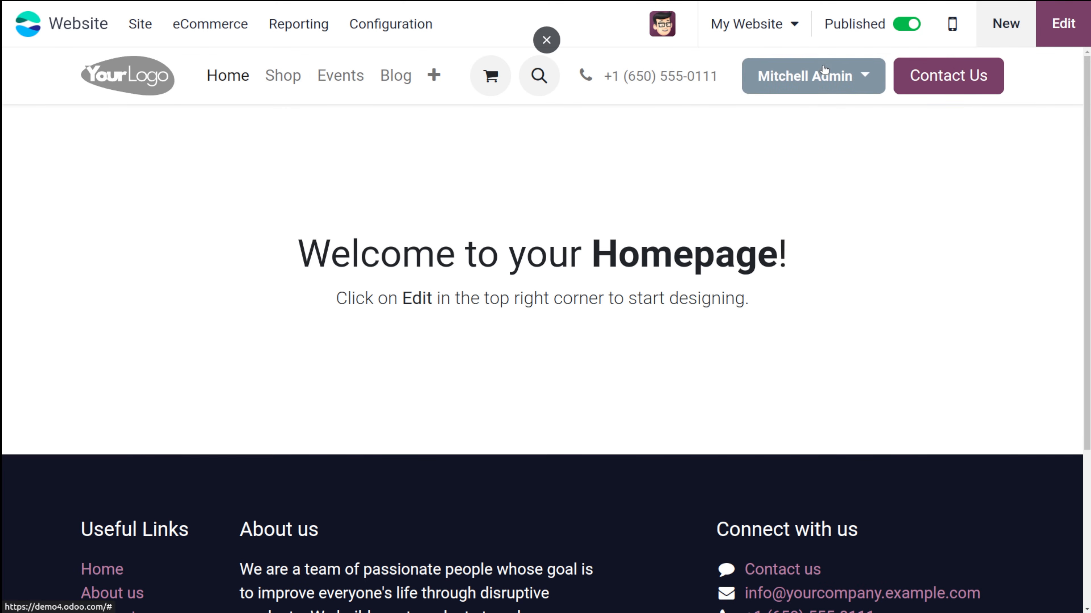
{"action": "left_click", "coordinate": [814, 76]}
{"action": "left_click", "coordinate": [796, 177]}
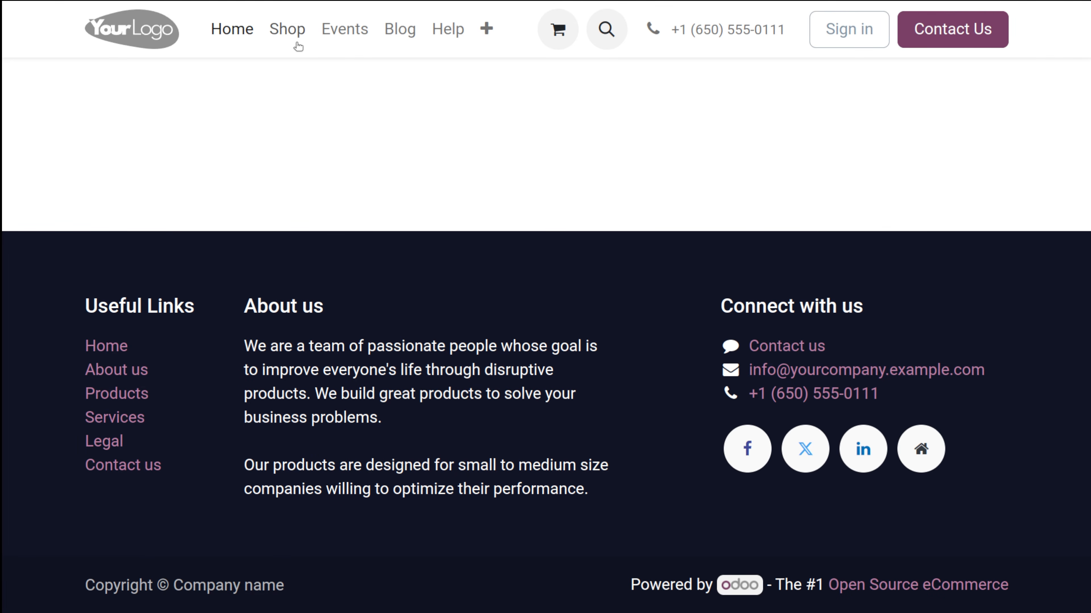
- As a guest, add one Customizable Desk (Steel, White) from the shop to the cart and check out to the address form
{"action": "left_click", "coordinate": [289, 37]}
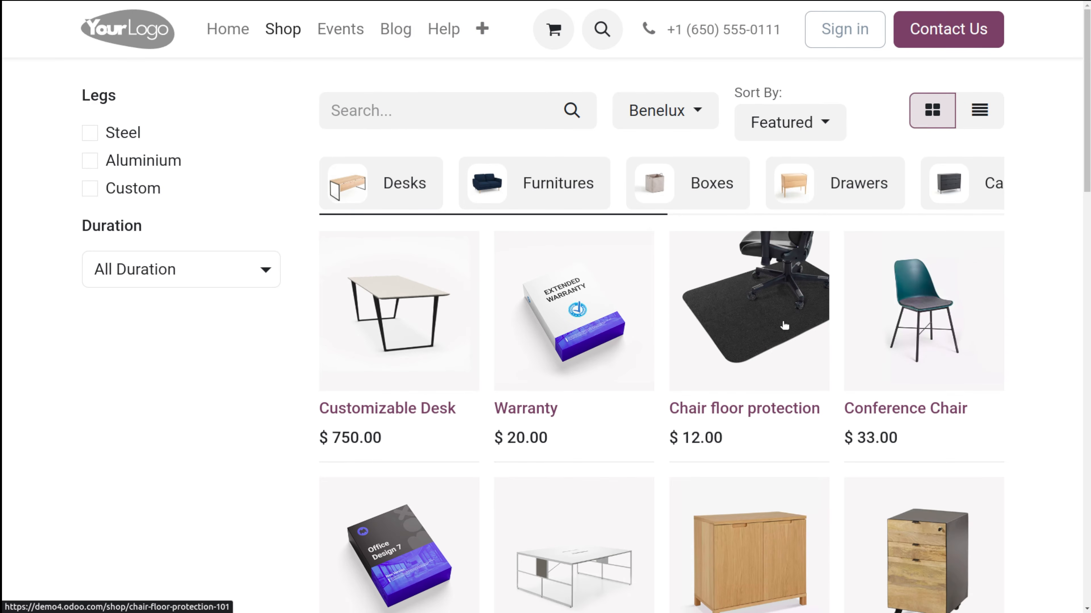
{"action": "left_click", "coordinate": [377, 347]}
{"action": "left_click", "coordinate": [750, 489]}
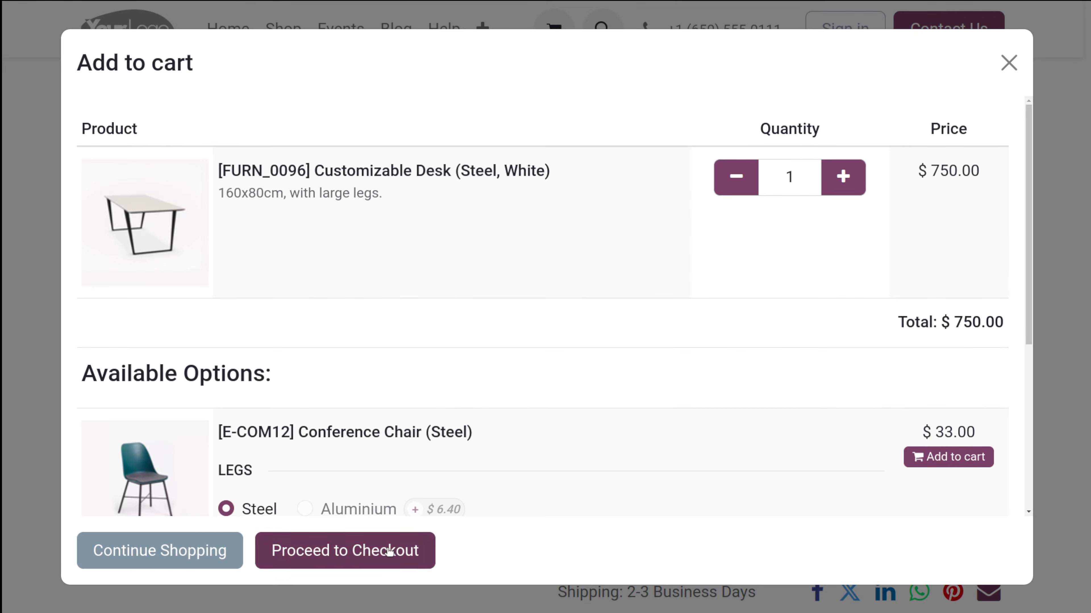
{"action": "left_click", "coordinate": [389, 551]}
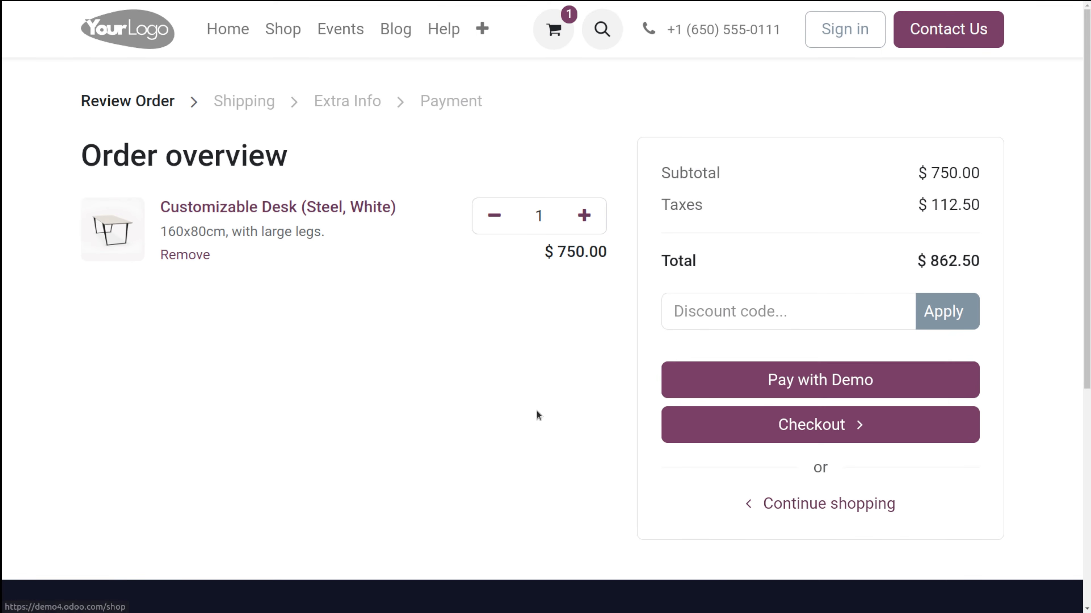
{"action": "left_click", "coordinate": [784, 423]}
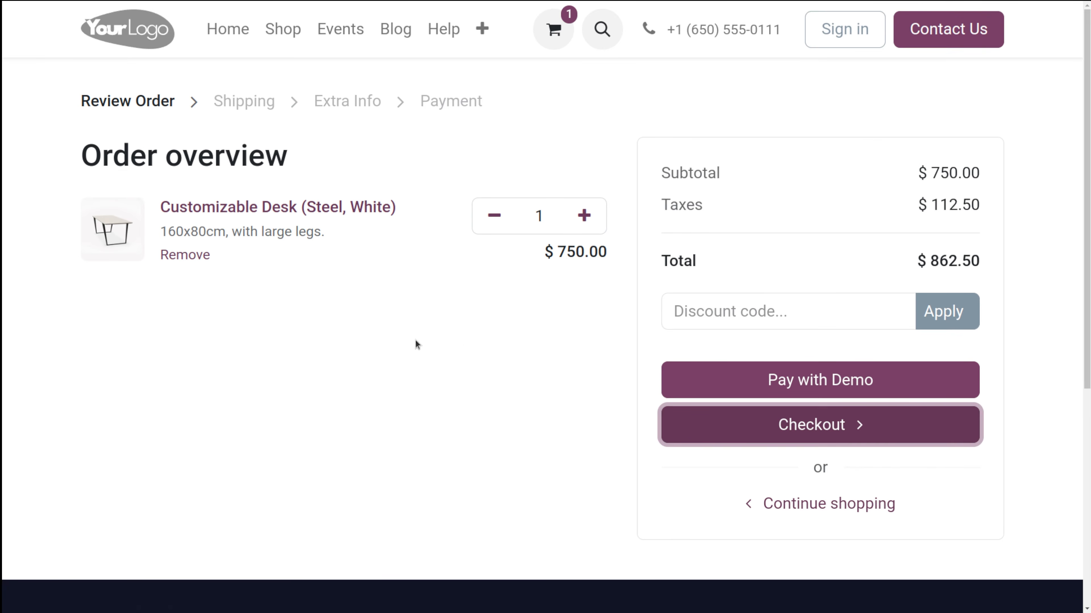
- Fill in the guest customer's full name, email and phone number in the checkout address form
{"action": "scroll", "coordinate": [345, 390], "scroll_direction": "down", "scroll_amount": 3}
{"action": "scroll", "coordinate": [346, 393], "scroll_direction": "up", "scroll_amount": 2}
{"action": "scroll", "coordinate": [346, 393], "scroll_direction": "up", "scroll_amount": 2}
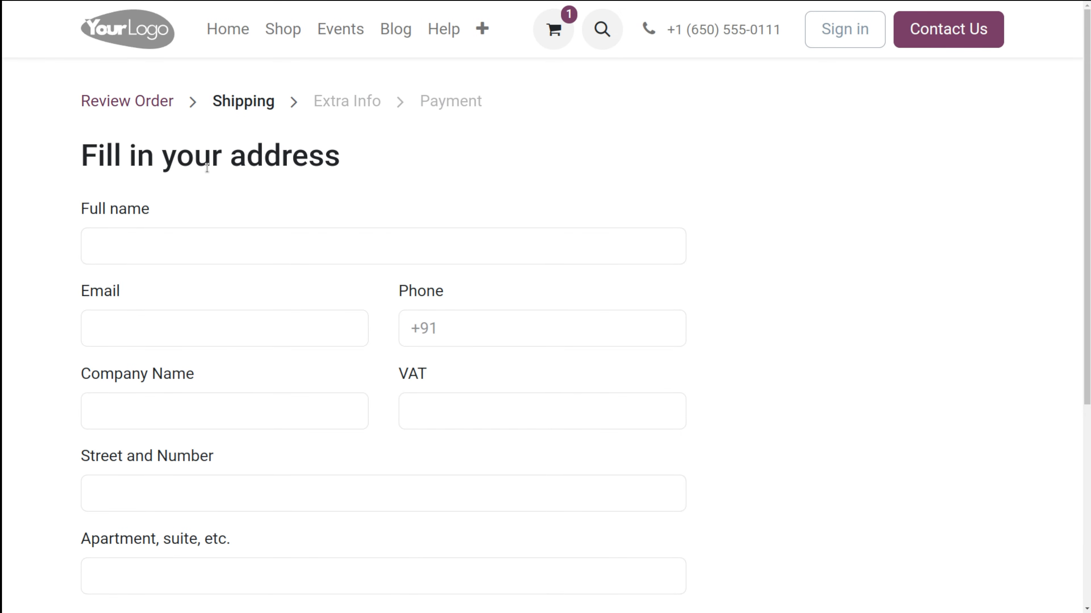
{"action": "left_click", "coordinate": [198, 251]}
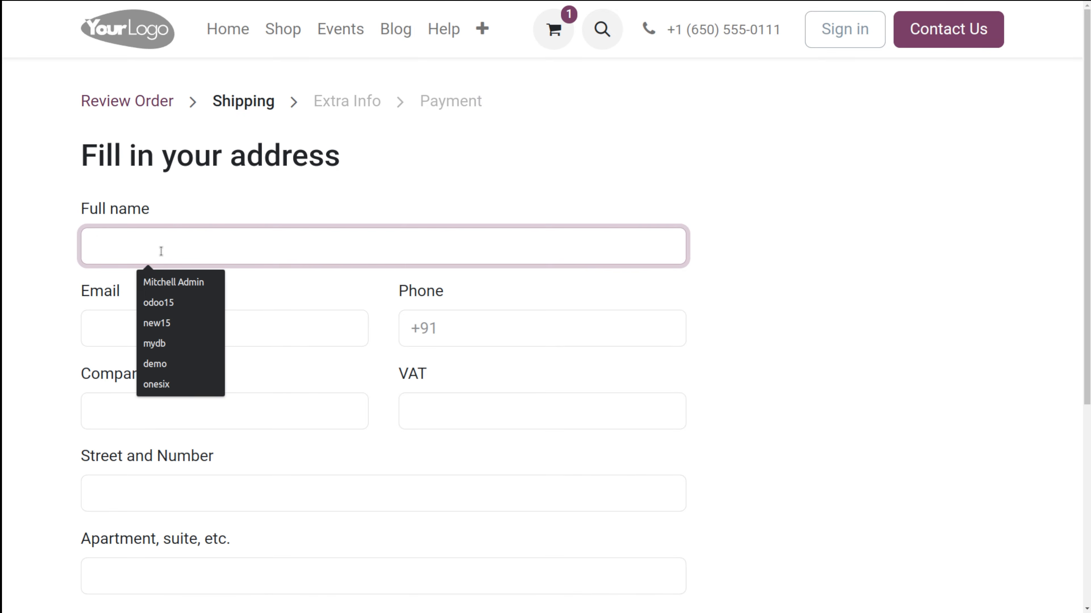
{"action": "type", "text": "j"}
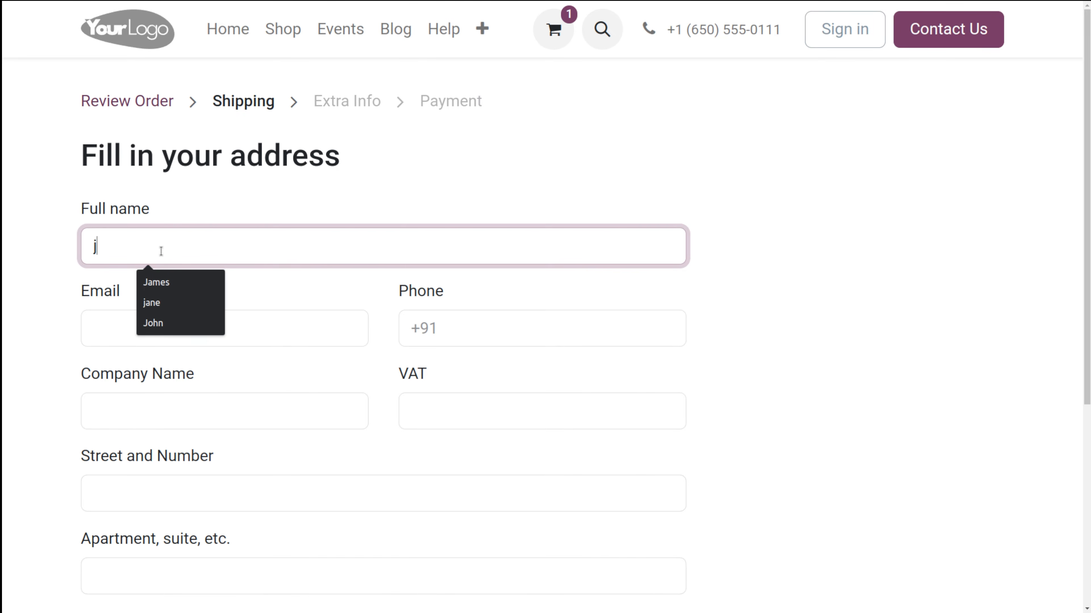
{"action": "left_click", "coordinate": [152, 325]}
{"action": "left_click", "coordinate": [199, 327]}
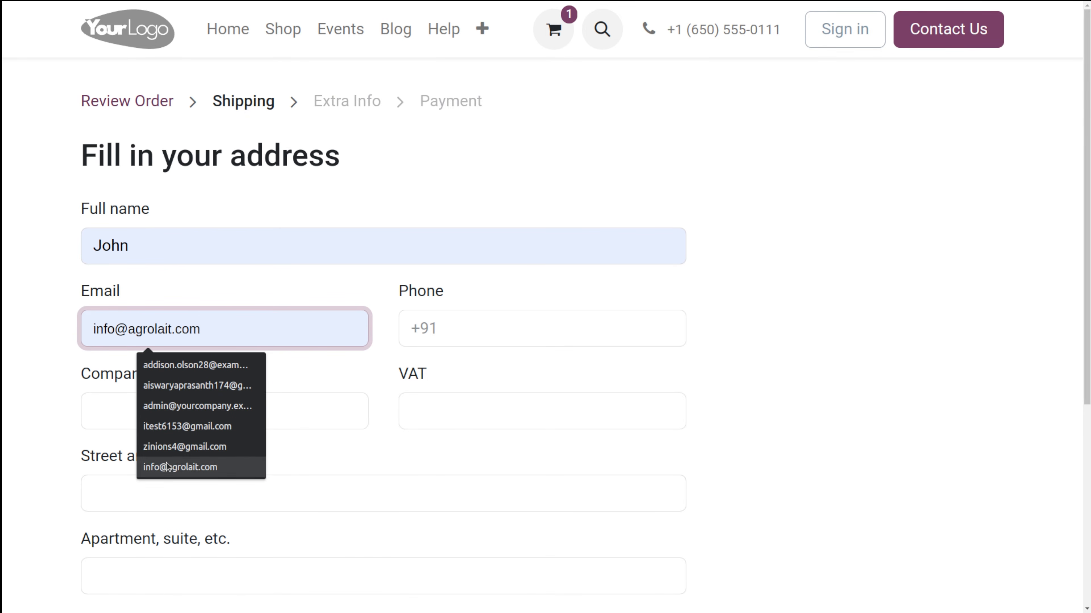
{"action": "left_click", "coordinate": [185, 405]}
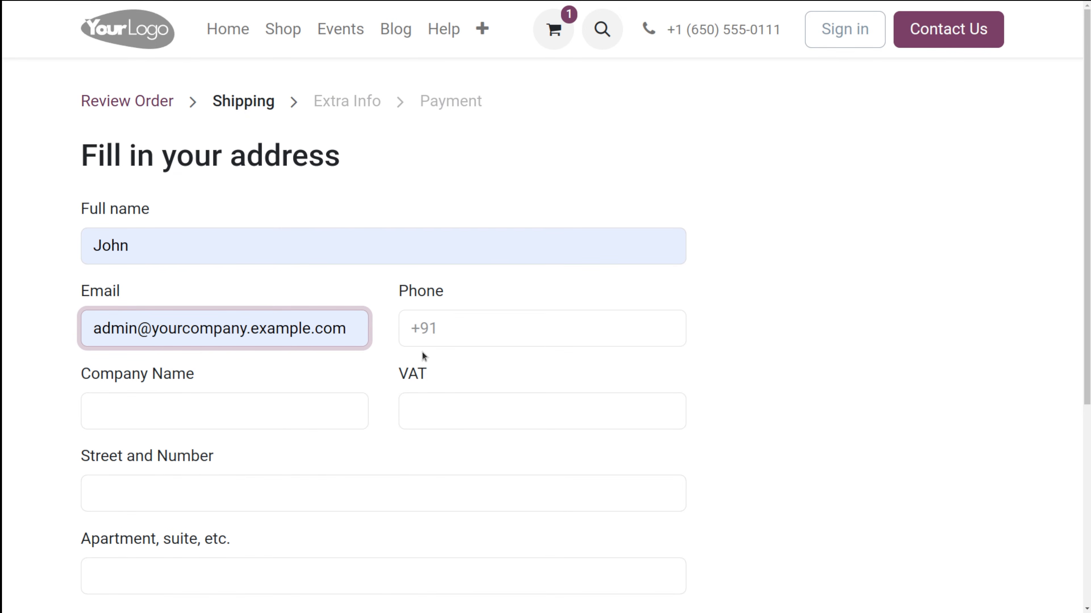
{"action": "left_click", "coordinate": [431, 328]}
{"action": "left_click", "coordinate": [531, 361]}
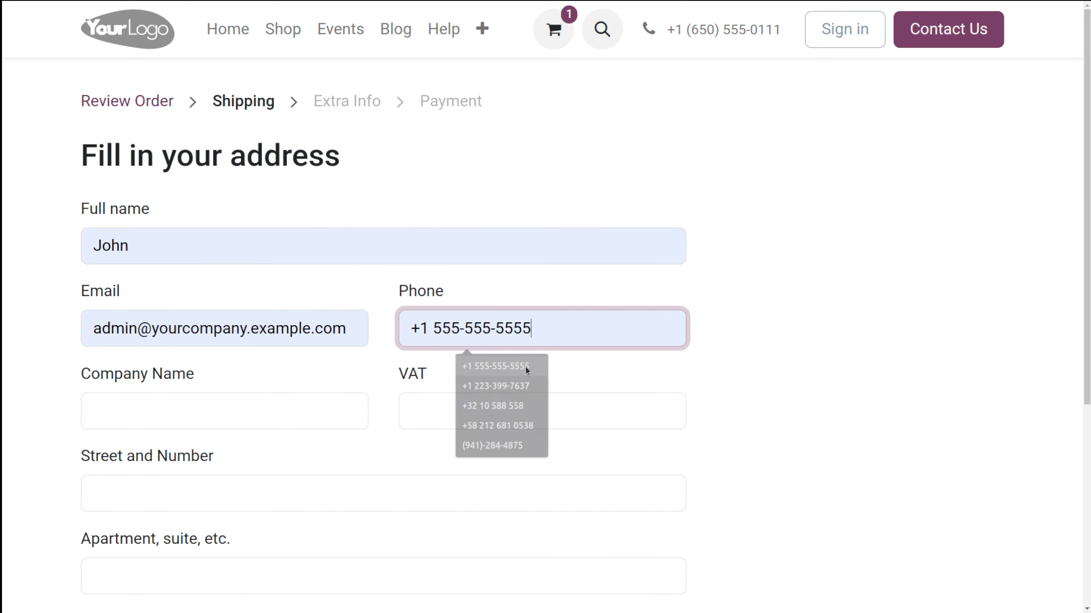
- Complete the state, zip code and city of the guest customer's address
{"action": "scroll", "coordinate": [257, 449], "scroll_direction": "down", "scroll_amount": 5}
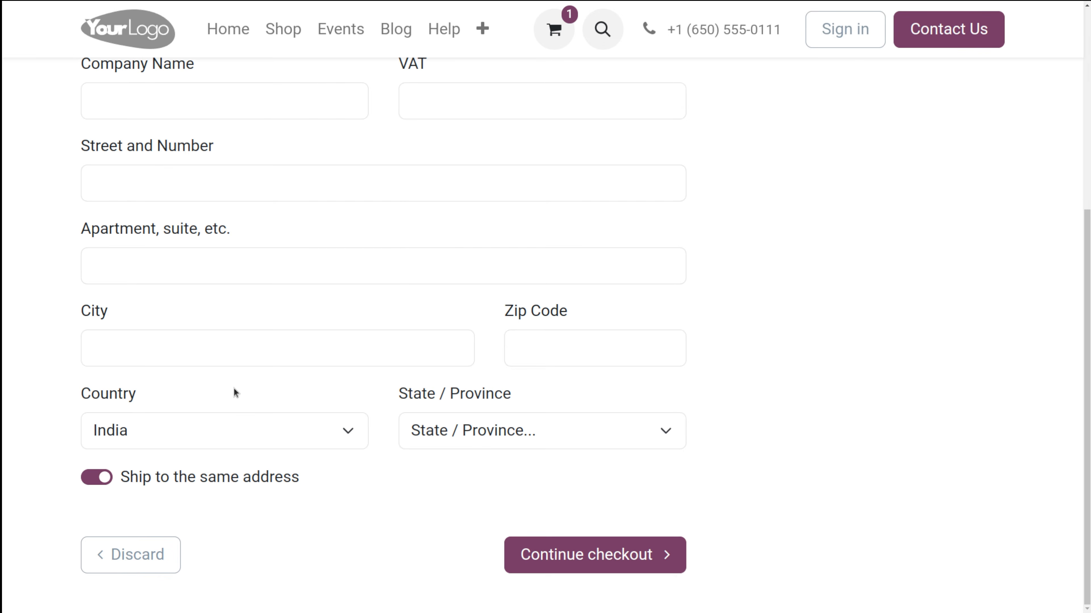
{"action": "left_click", "coordinate": [523, 419]}
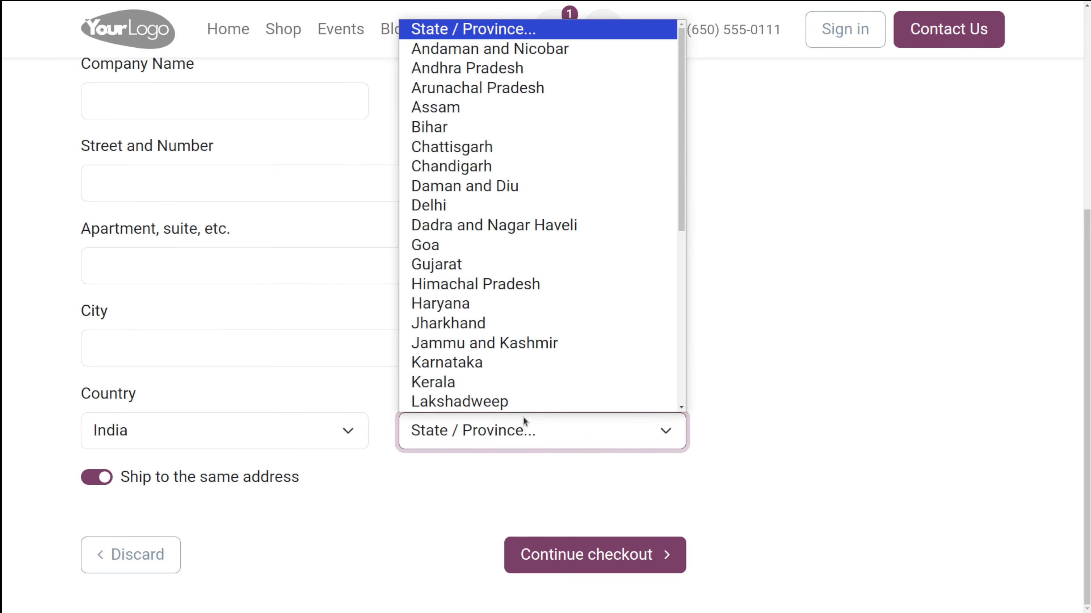
{"action": "left_click", "coordinate": [507, 122]}
{"action": "scroll", "coordinate": [348, 345], "scroll_direction": "up", "scroll_amount": 2}
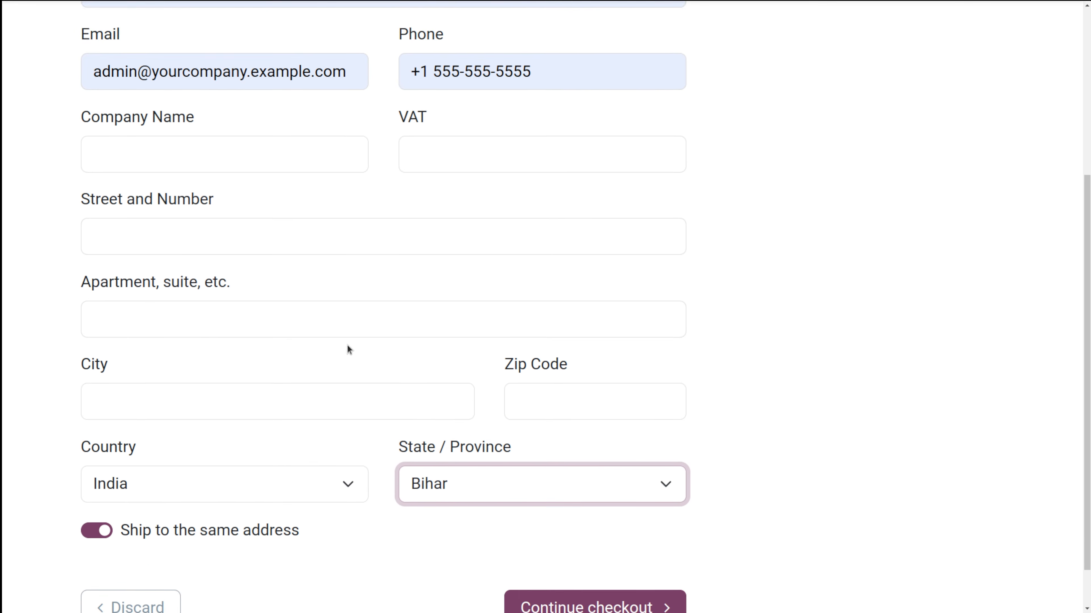
{"action": "left_click", "coordinate": [521, 442]}
{"action": "type", "text": "213"}
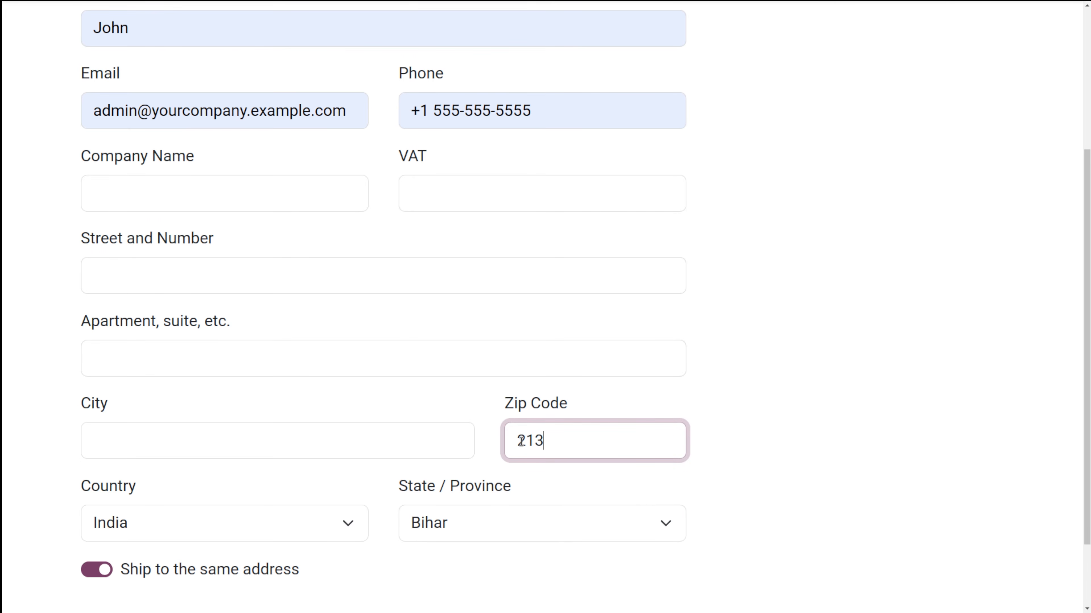
{"action": "type", "text": "789"}
{"action": "left_click", "coordinate": [261, 435]}
{"action": "left_click", "coordinate": [183, 485]}
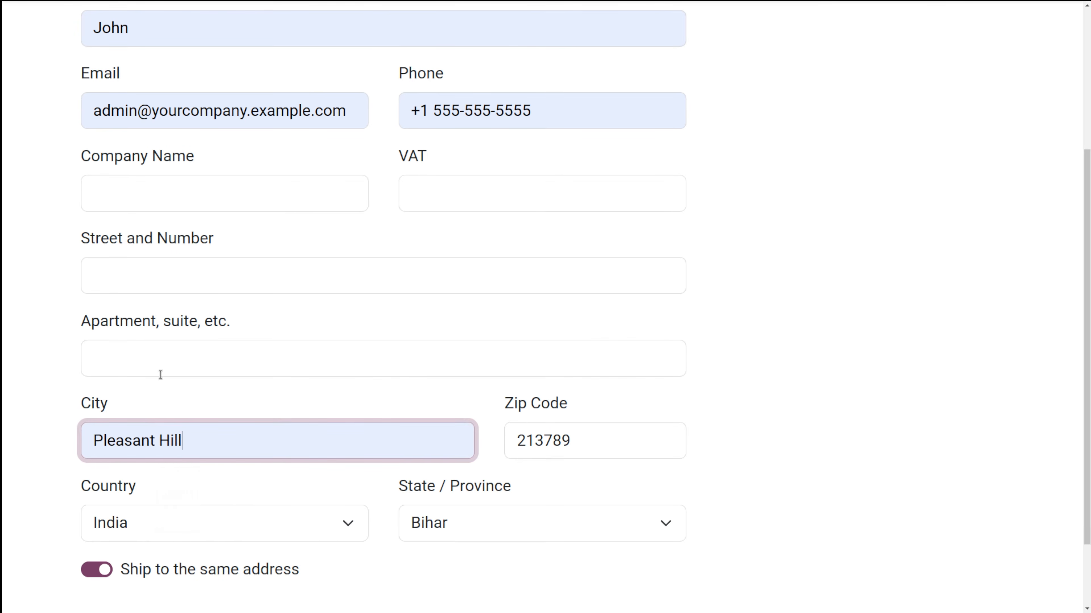
- Try to continue the checkout with the street, apartment, company name and VAT fields left empty
{"action": "right_click", "coordinate": [162, 364]}
{"action": "left_click", "coordinate": [105, 345]}
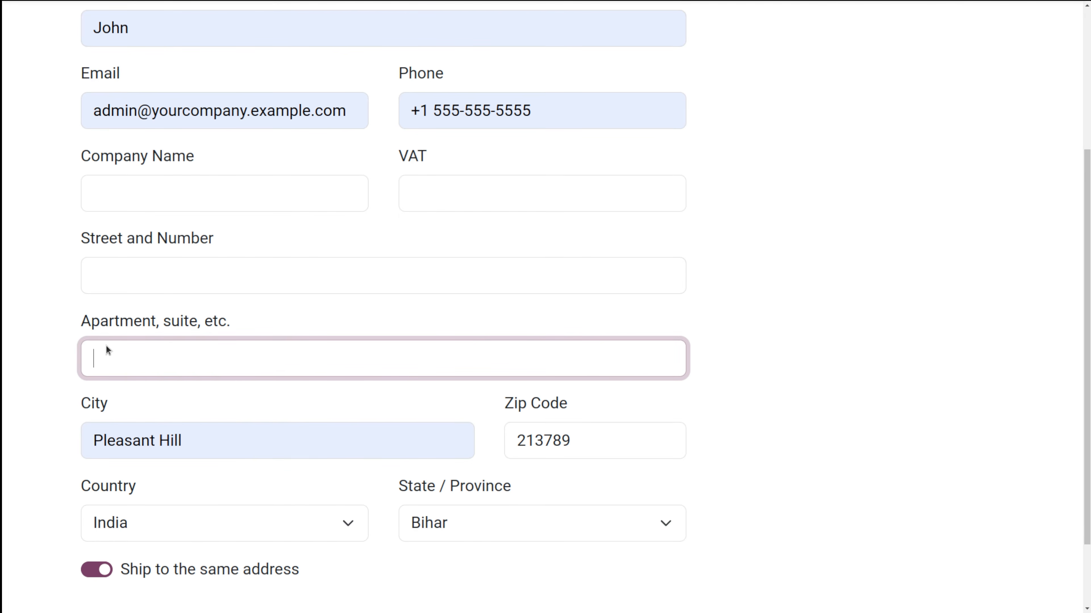
{"action": "left_click", "coordinate": [134, 279]}
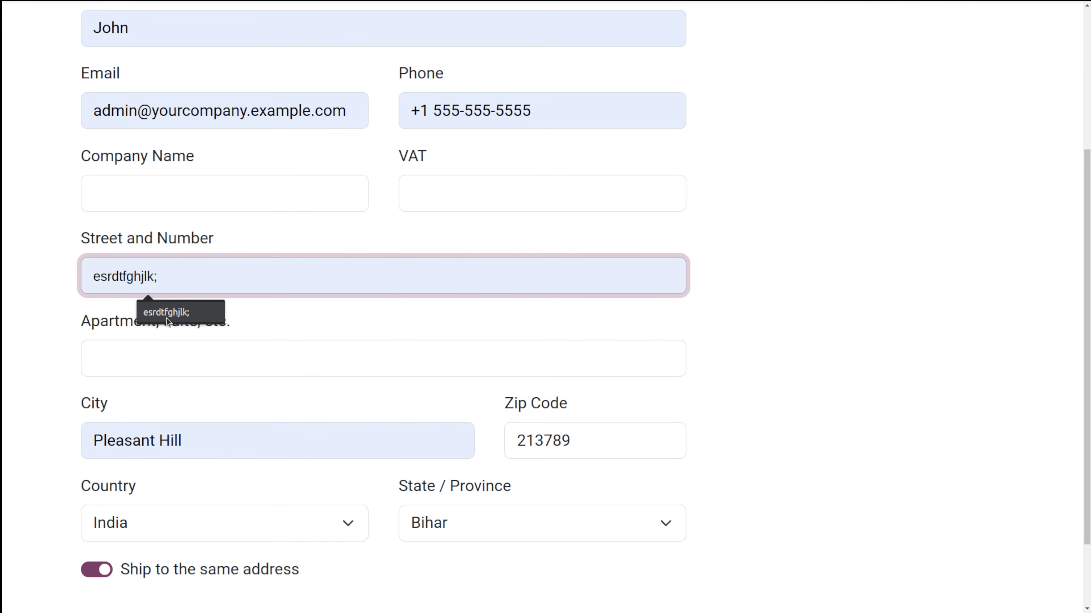
{"action": "left_click", "coordinate": [182, 202]}
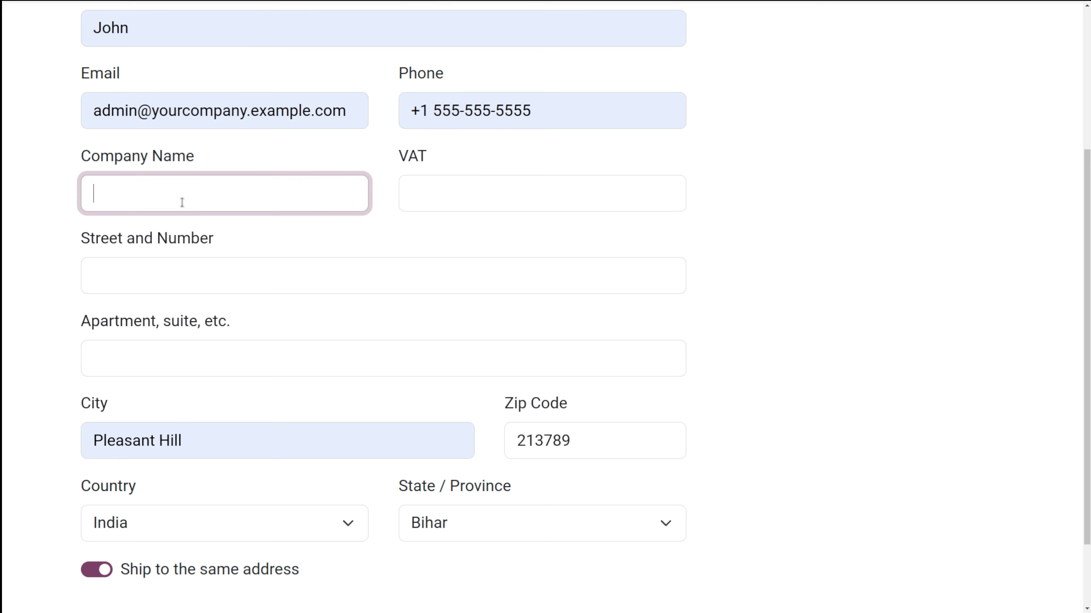
{"action": "left_click", "coordinate": [489, 180]}
{"action": "scroll", "coordinate": [468, 419], "scroll_direction": "up", "scroll_amount": 5}
{"action": "scroll", "coordinate": [468, 417], "scroll_direction": "down", "scroll_amount": 7}
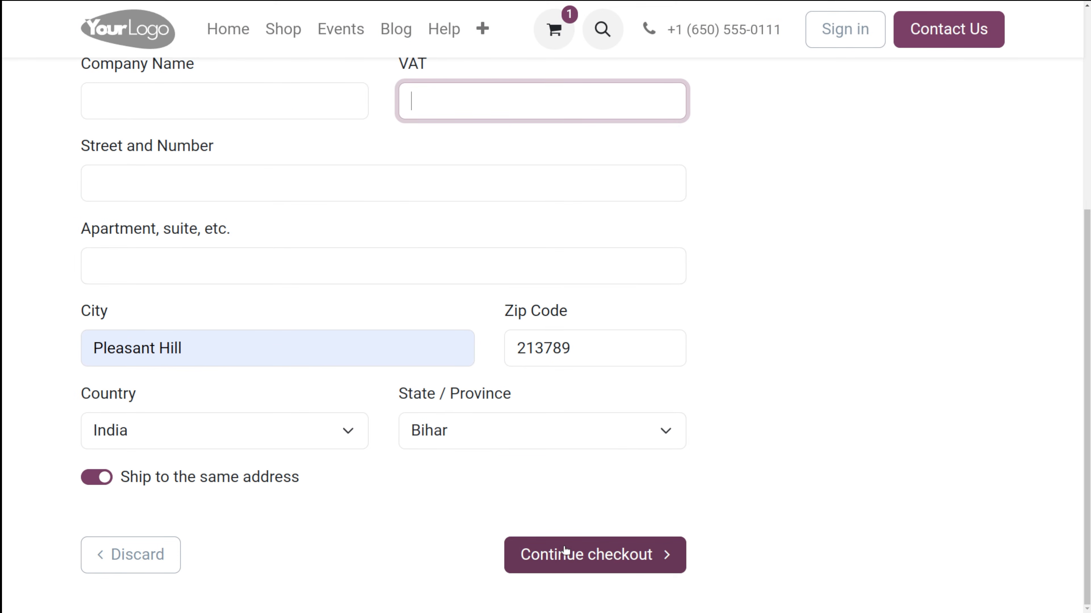
{"action": "left_click", "coordinate": [592, 556]}
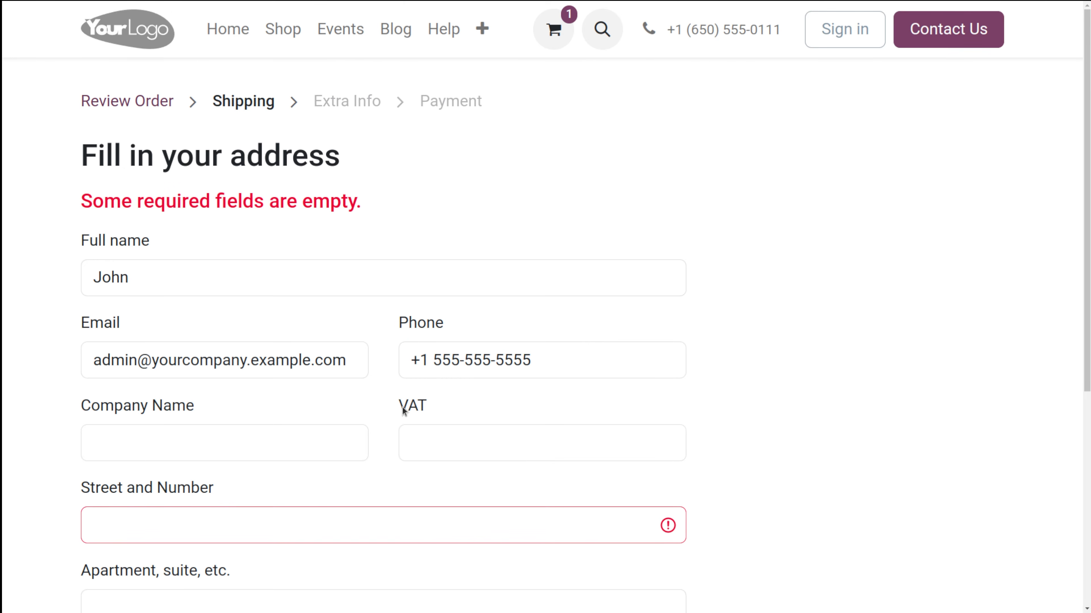
- Enter the guest customer's street address and continue the checkout to the extra info form
{"action": "left_click", "coordinate": [214, 532]}
{"action": "type", "text": "pleasent hill villa"}
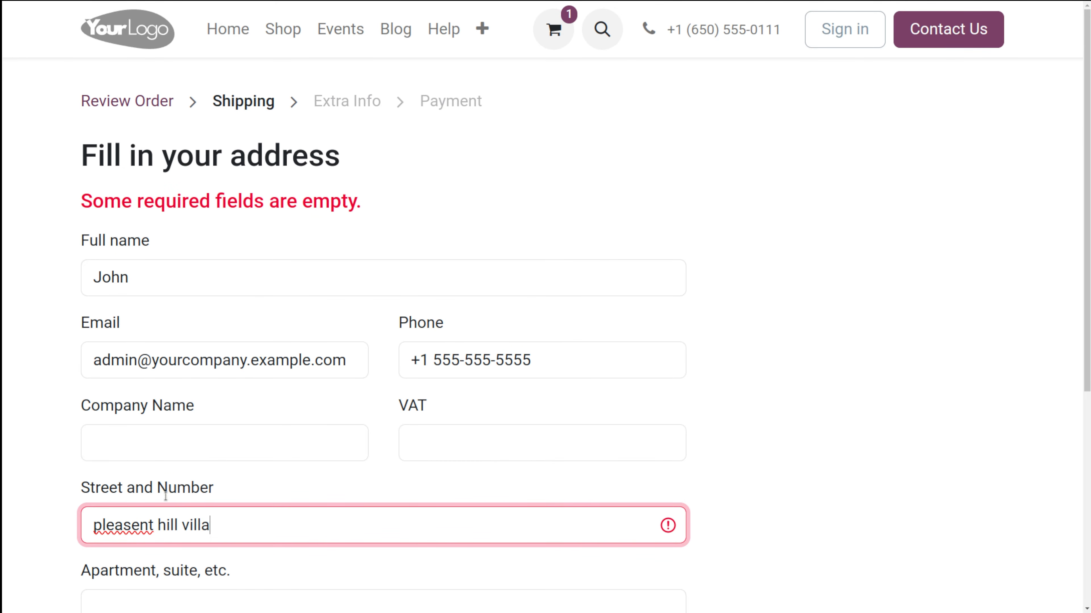
{"action": "scroll", "coordinate": [355, 488], "scroll_direction": "down", "scroll_amount": 8}
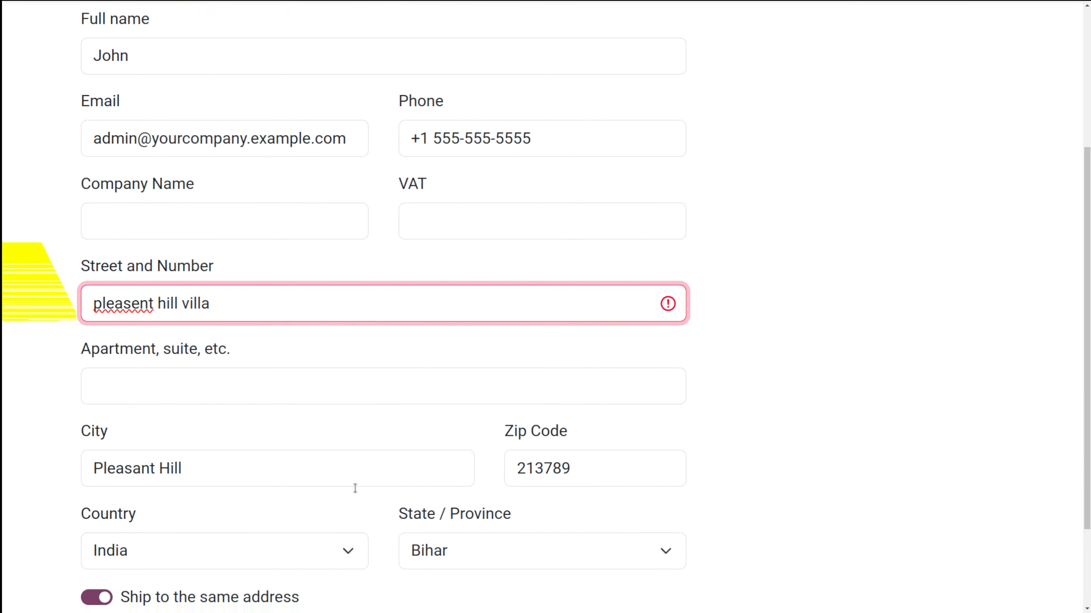
{"action": "left_click", "coordinate": [584, 558]}
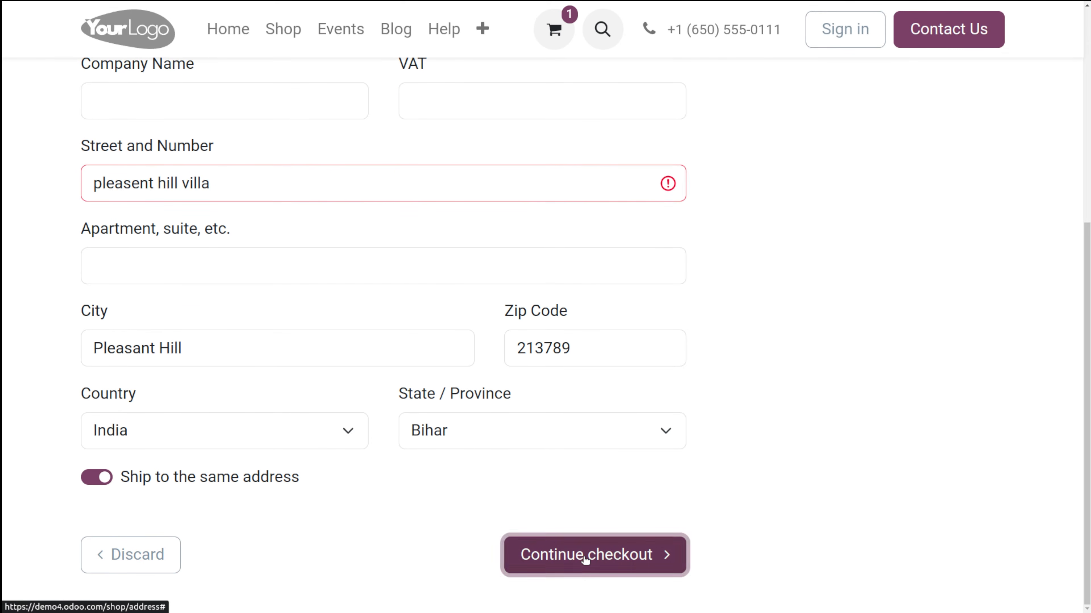
{"action": "left_click", "coordinate": [780, 236]}
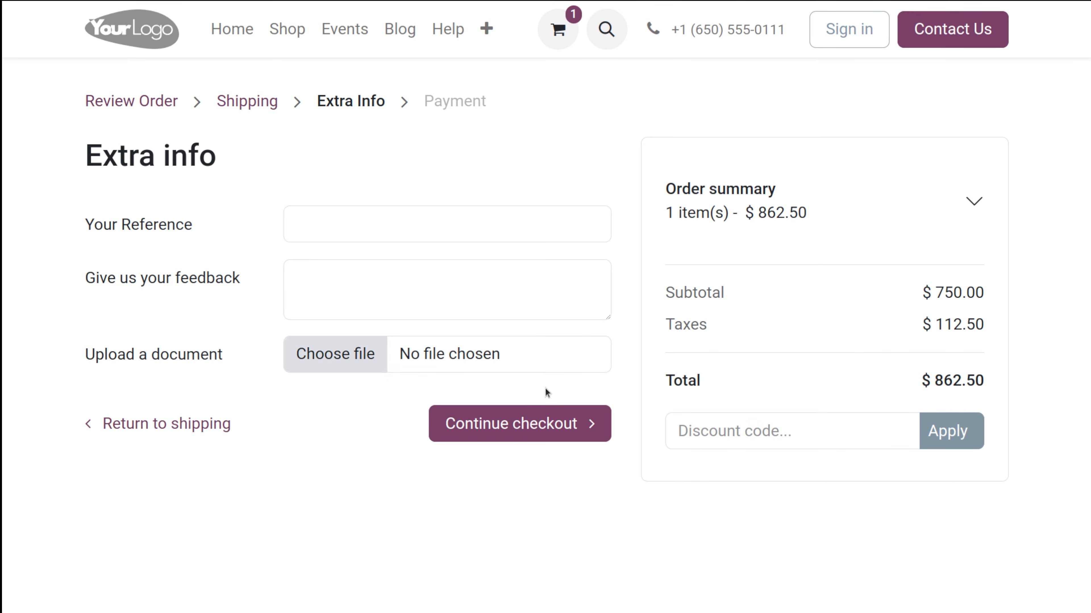
- Continue past the extra info form and pay for the guest order with the Demo payment method
{"action": "left_click", "coordinate": [502, 424]}
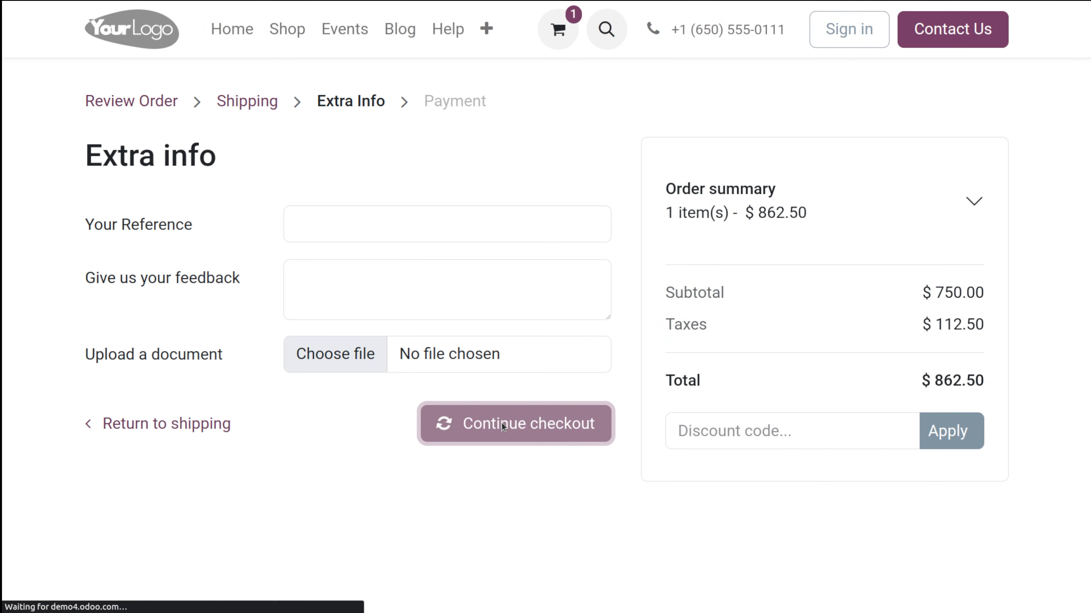
{"action": "left_click", "coordinate": [771, 547]}
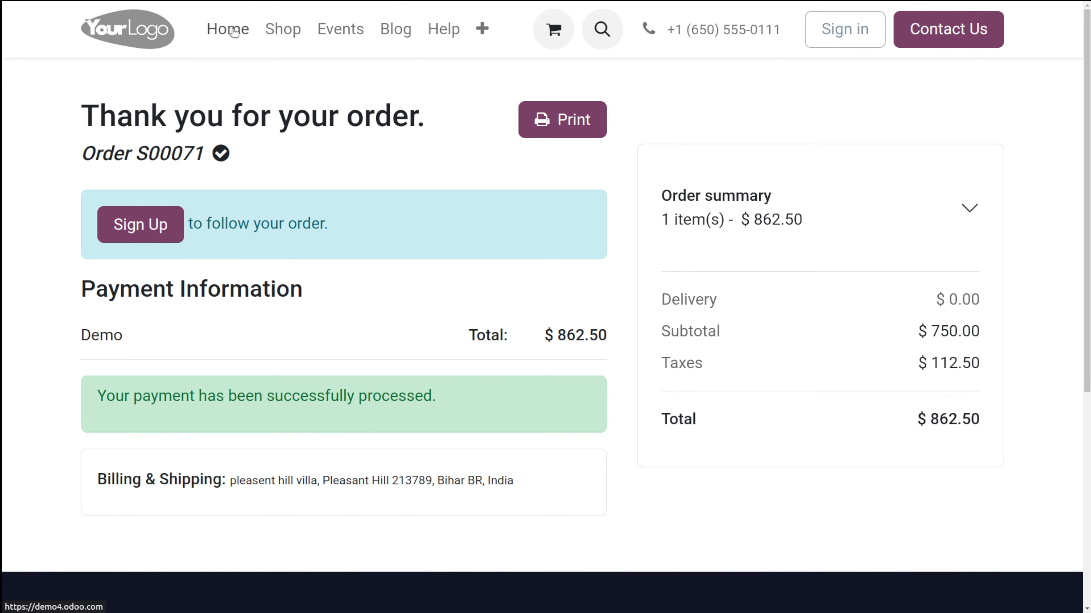
- Sign in with the saved administrator login and dismiss the saved-password warning
{"action": "left_click", "coordinate": [843, 36]}
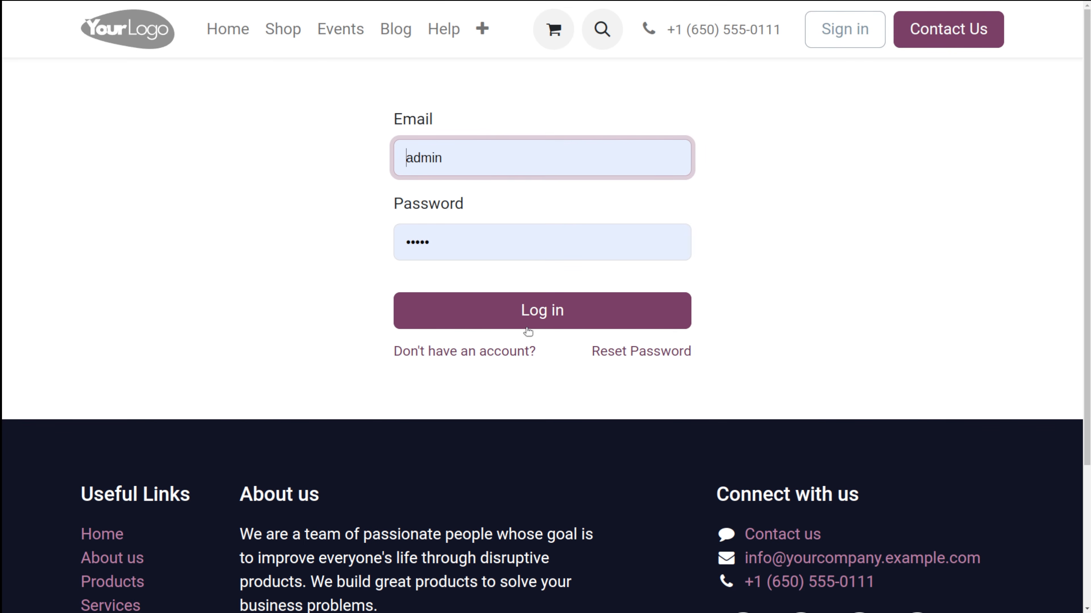
{"action": "left_click", "coordinate": [526, 305]}
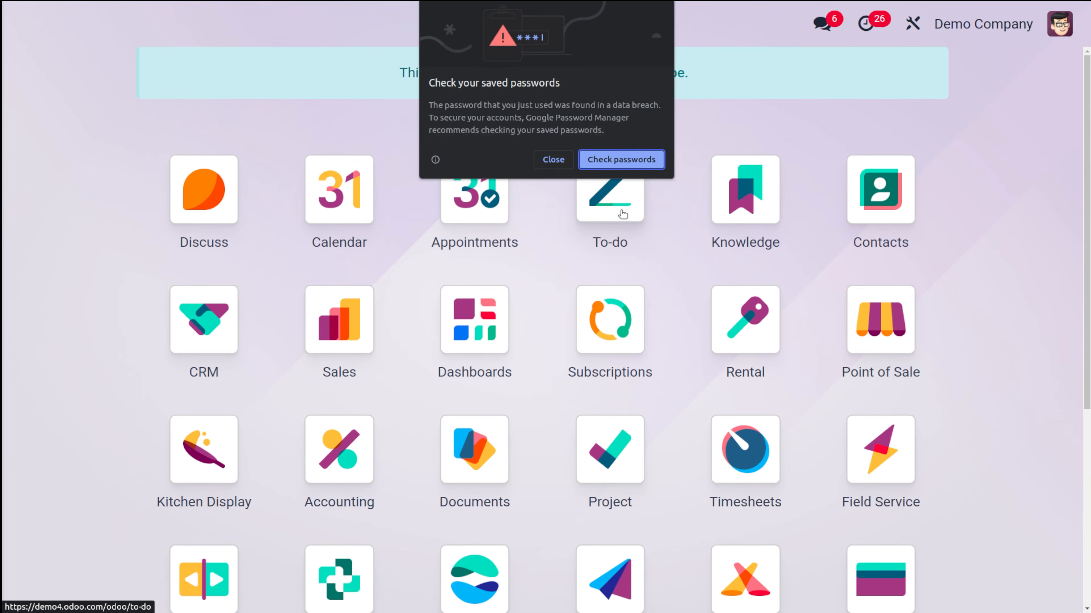
{"action": "left_click", "coordinate": [554, 159]}
- Set the Website checkout sign-in option to Mandatory (no guest checkout) and save the settings
{"action": "type", "text": "web"}
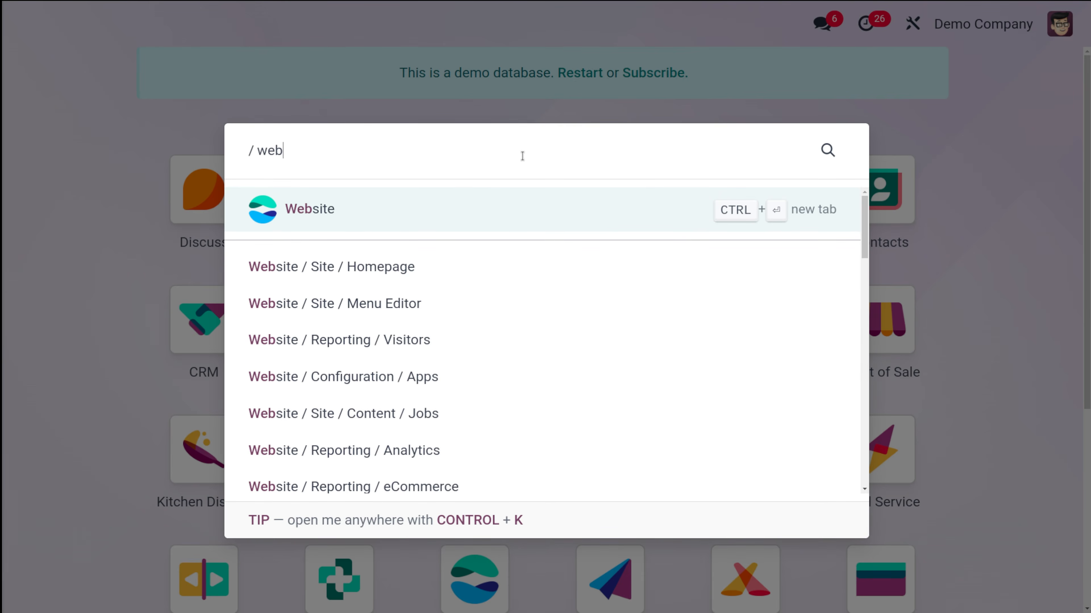
{"action": "left_click", "coordinate": [458, 203]}
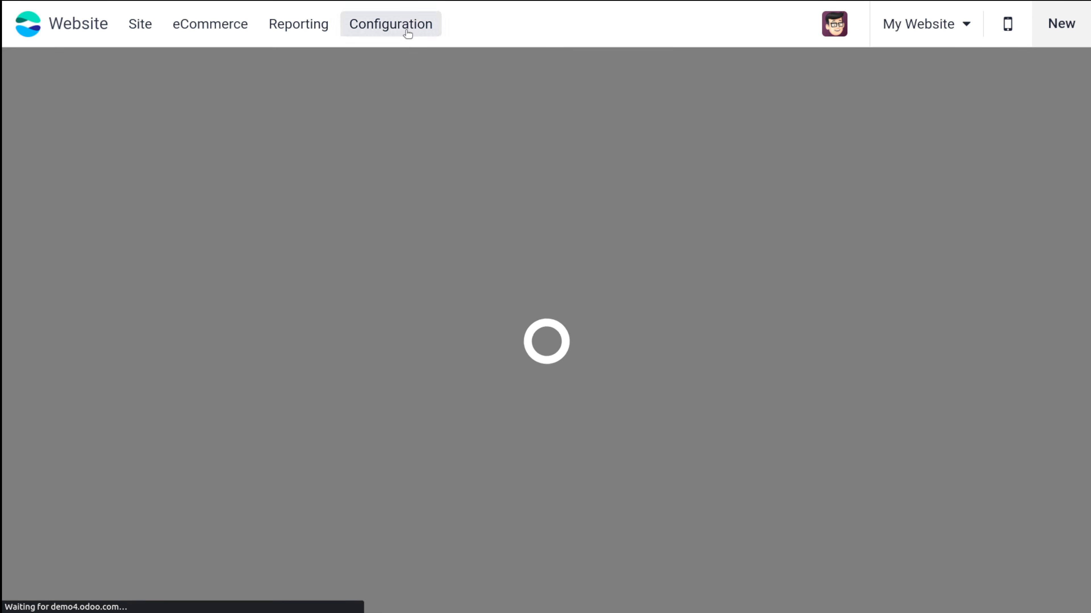
{"action": "left_click", "coordinate": [408, 33]}
{"action": "left_click", "coordinate": [392, 62]}
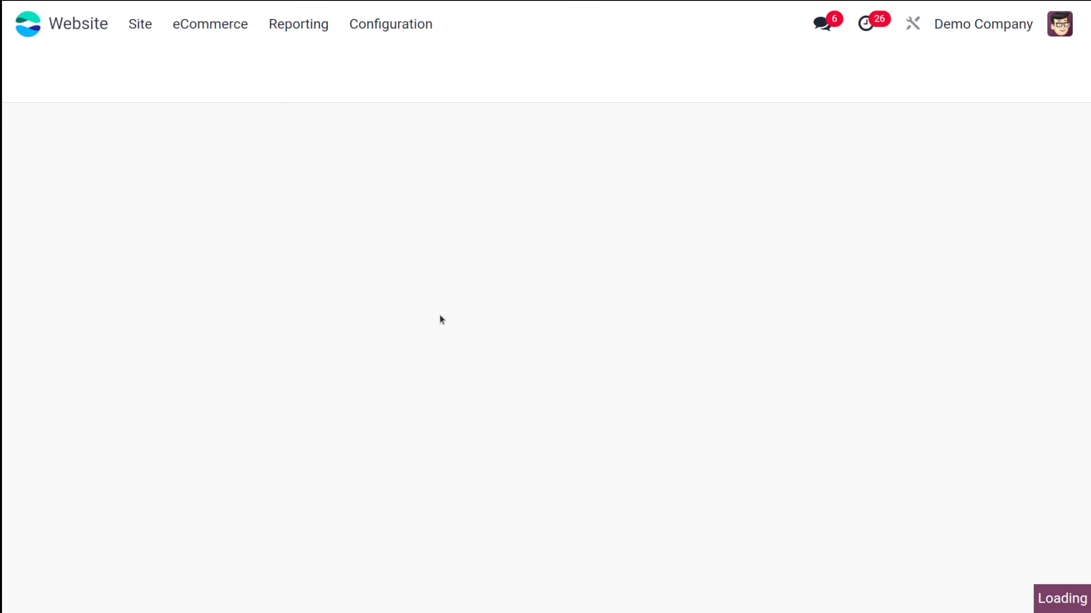
{"action": "scroll", "coordinate": [440, 319], "scroll_direction": "down", "scroll_amount": 15}
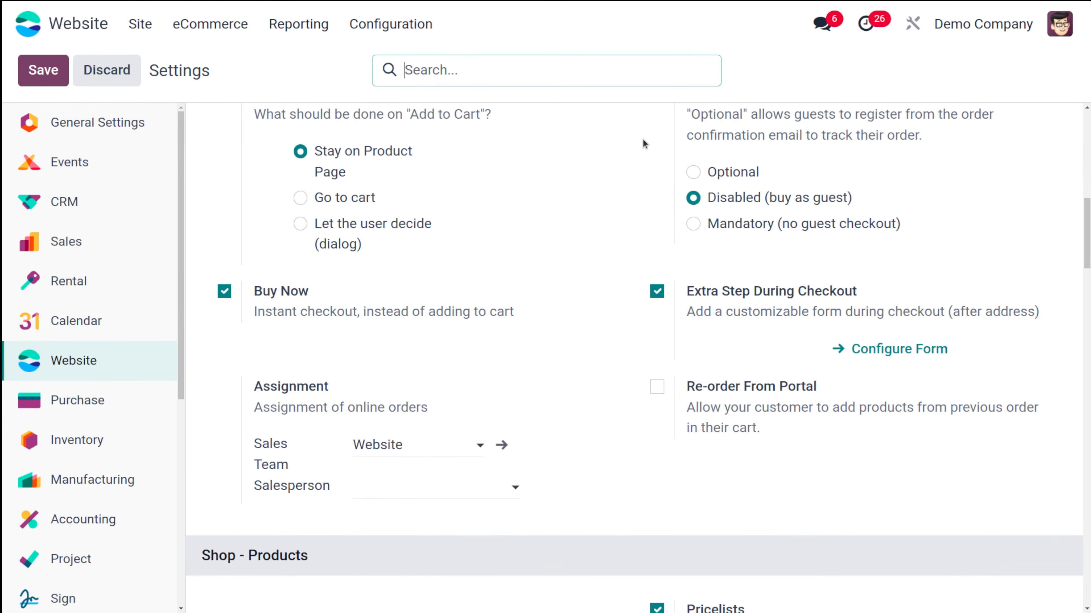
{"action": "left_click", "coordinate": [693, 223]}
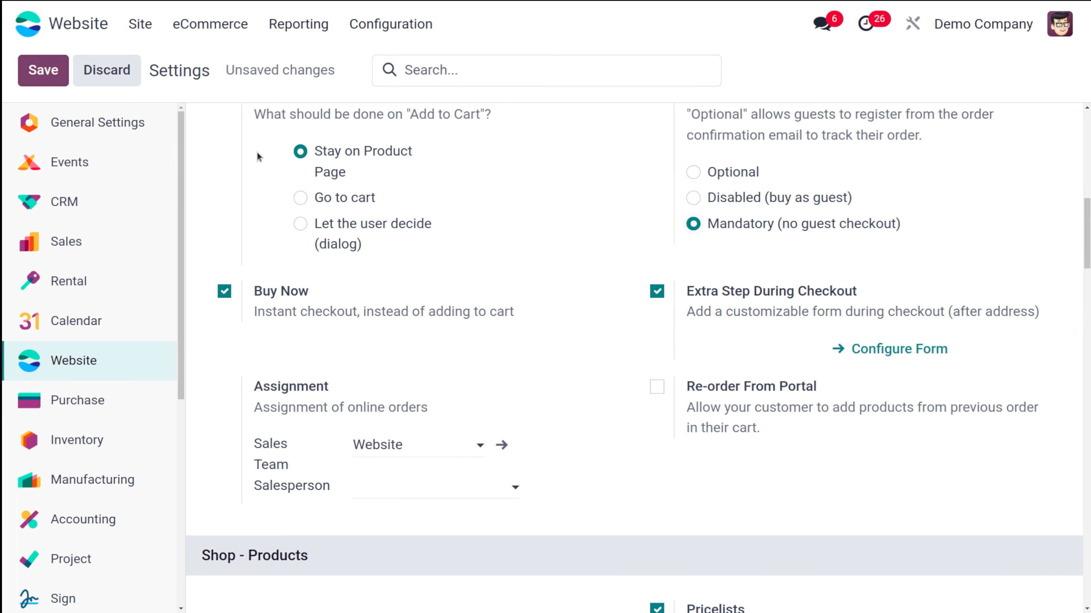
{"action": "left_click", "coordinate": [26, 73]}
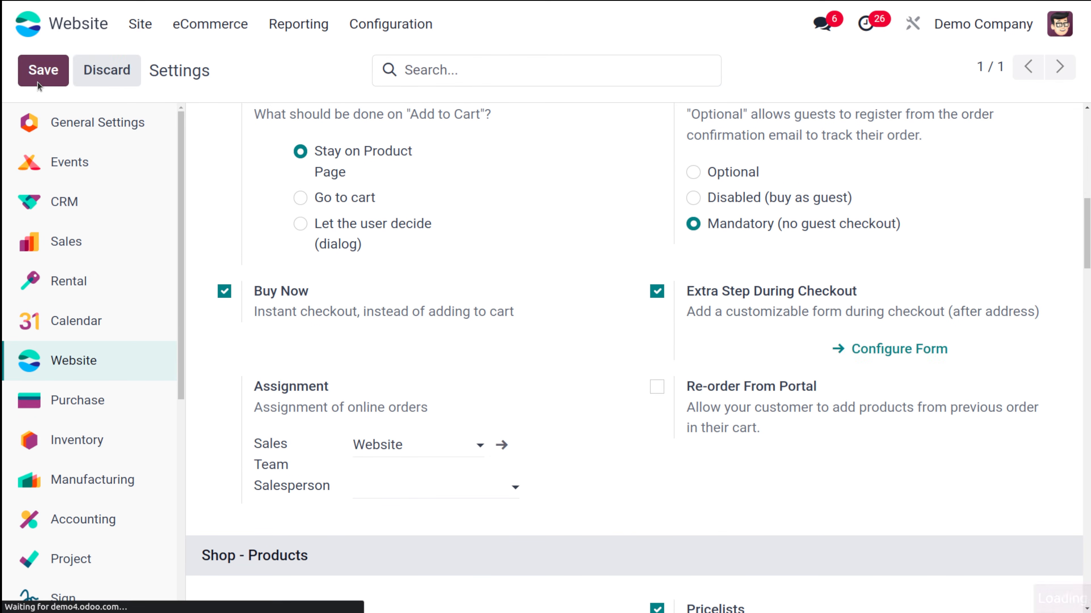
{"action": "left_click", "coordinate": [133, 29]}
{"action": "left_click", "coordinate": [159, 61]}
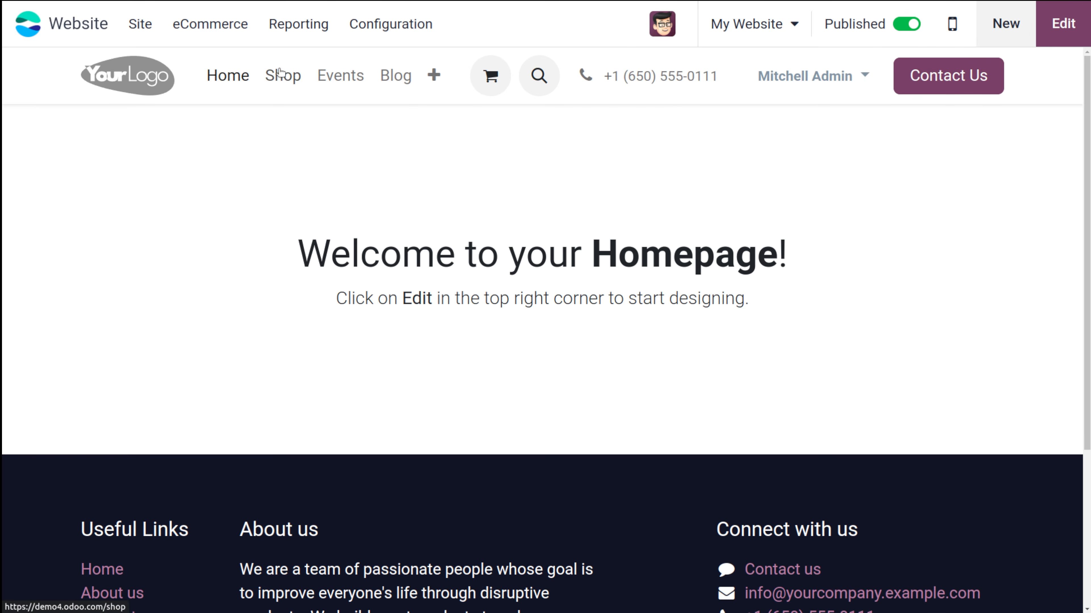
{"action": "left_click", "coordinate": [278, 71]}
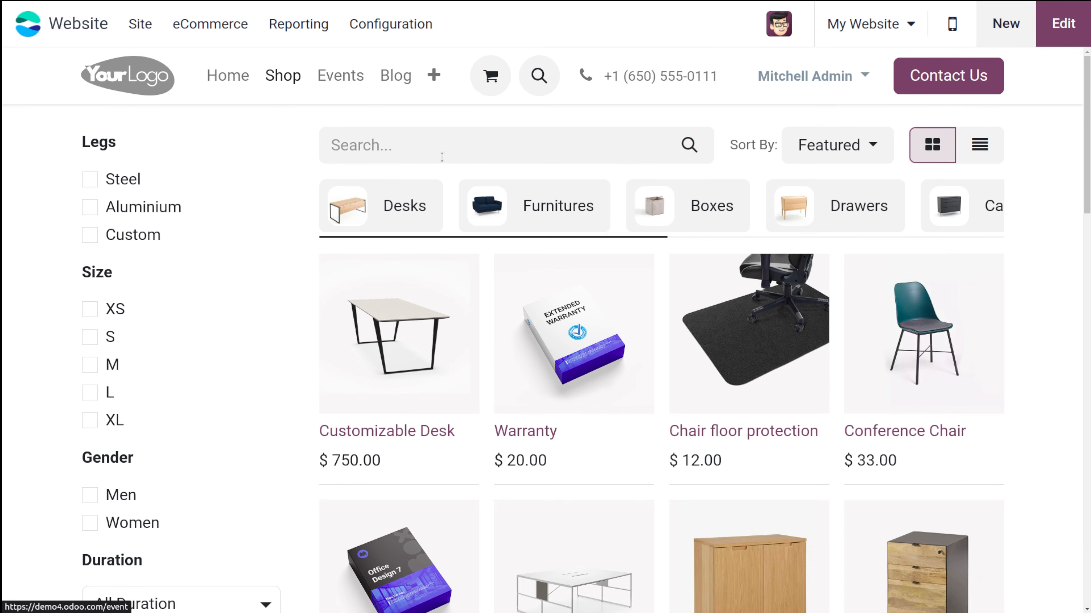
{"action": "left_click", "coordinate": [744, 371]}
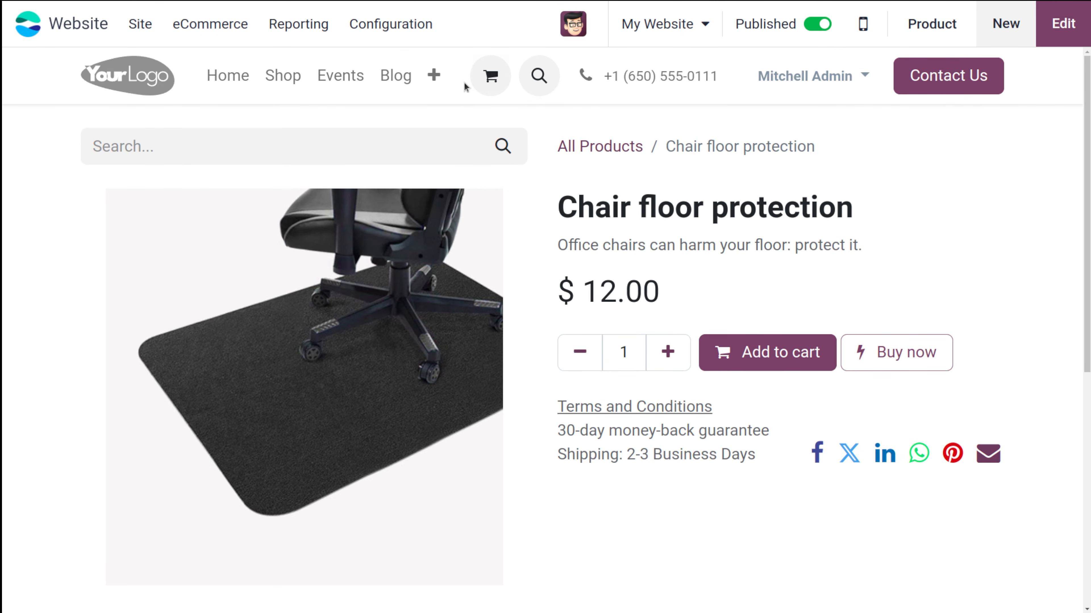
- Return to the website homepage and log out of the administrator account
{"action": "left_click", "coordinate": [149, 25]}
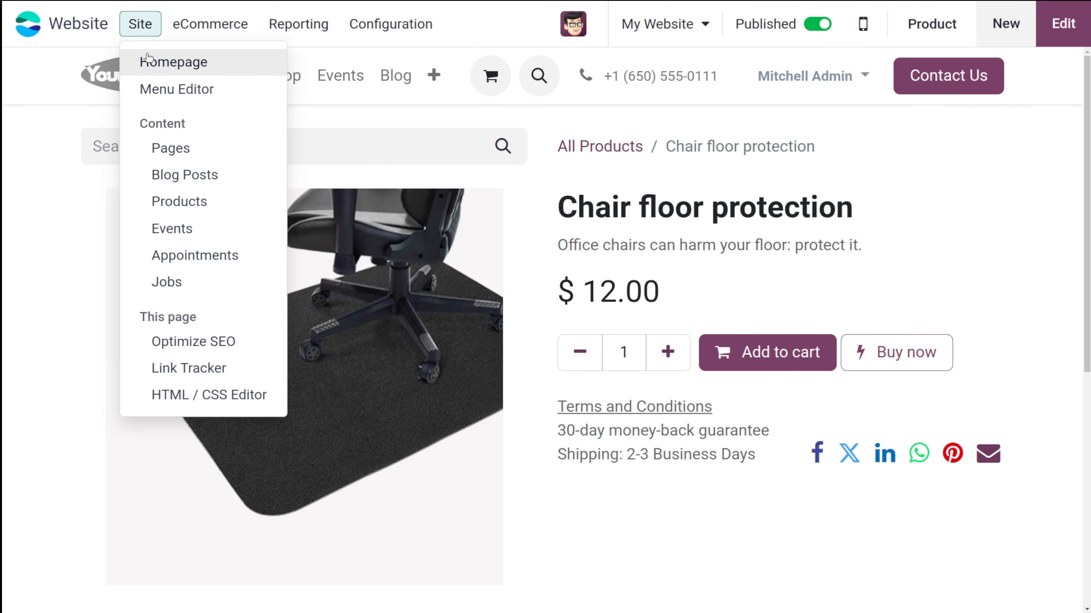
{"action": "left_click", "coordinate": [147, 61]}
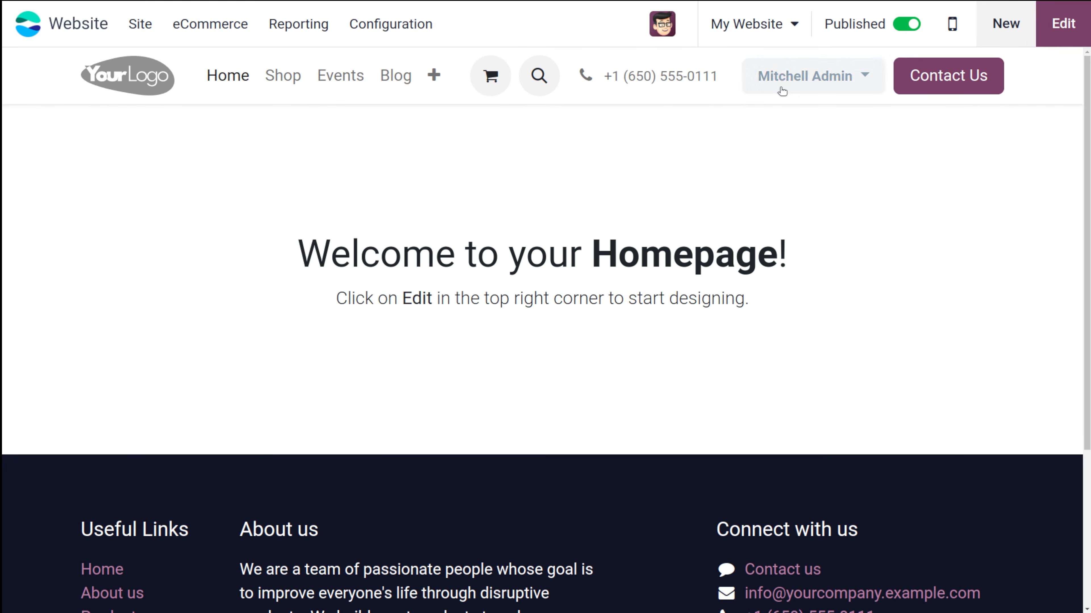
{"action": "left_click", "coordinate": [807, 91]}
{"action": "left_click", "coordinate": [792, 174]}
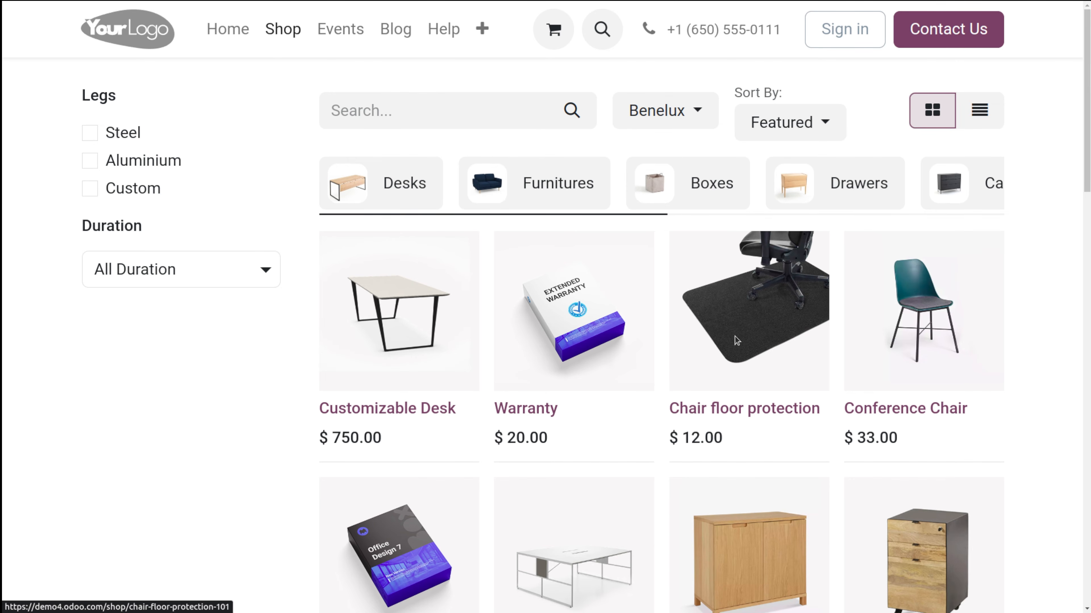
- Add one Chair floor protection to the cart and go from the order overview to the sign-in page
{"action": "left_click", "coordinate": [737, 340]}
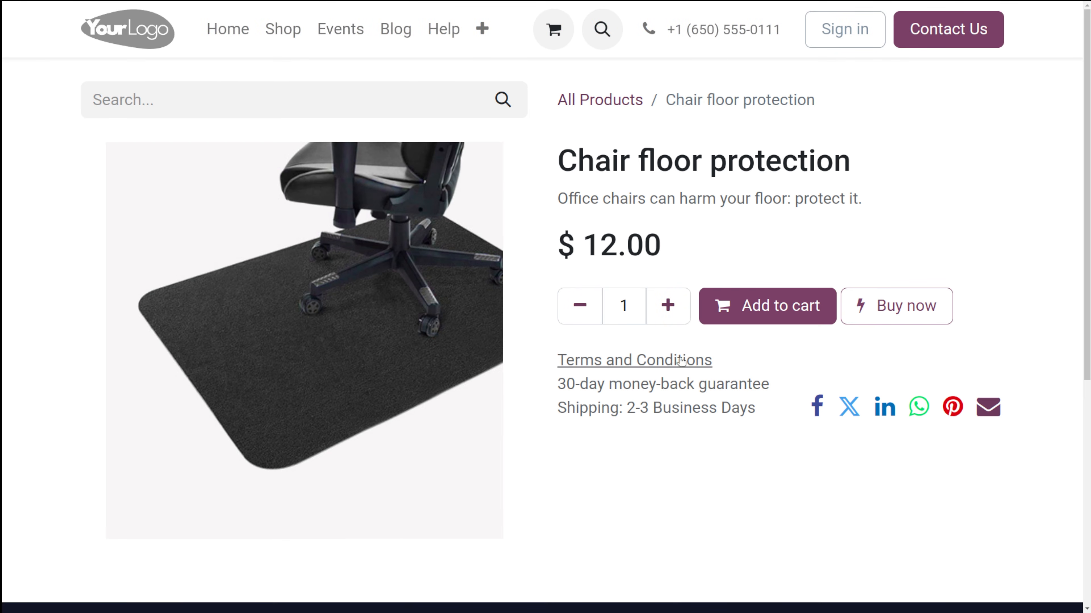
{"action": "left_click", "coordinate": [780, 321]}
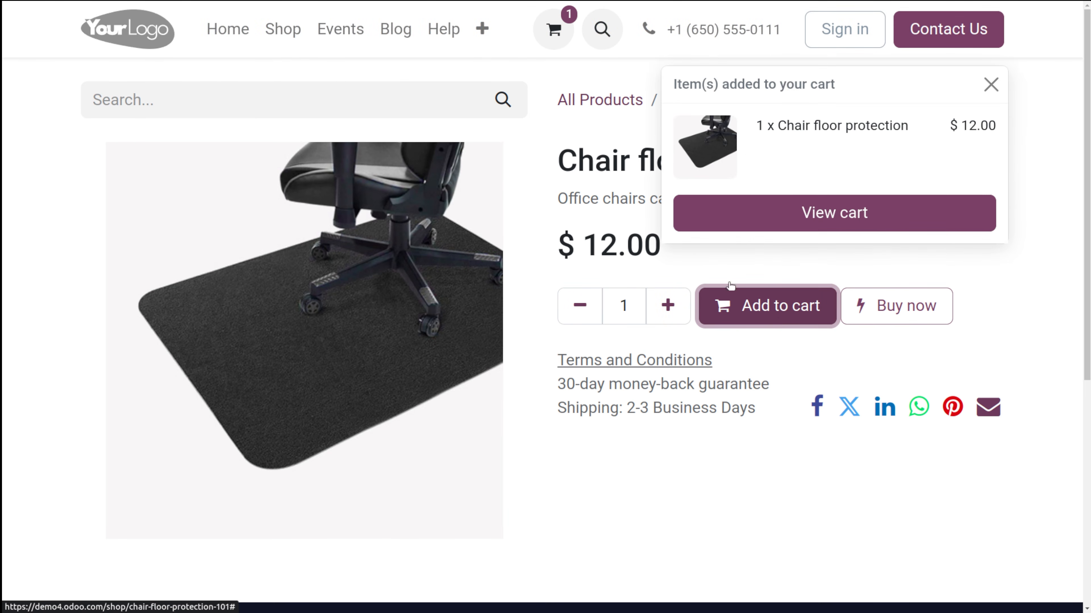
{"action": "left_click", "coordinate": [991, 85]}
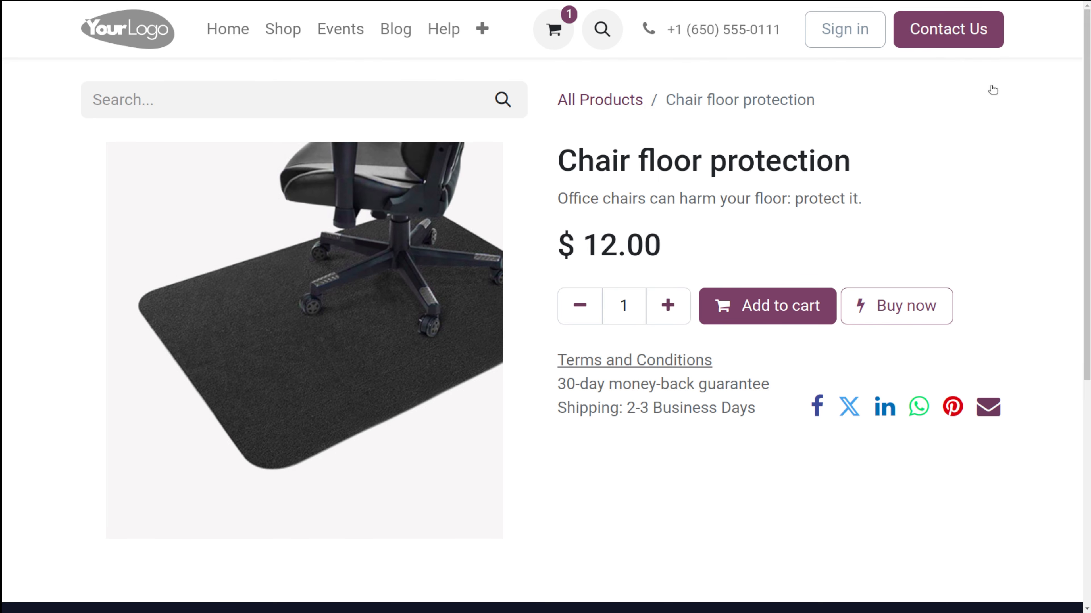
{"action": "left_click", "coordinate": [572, 29]}
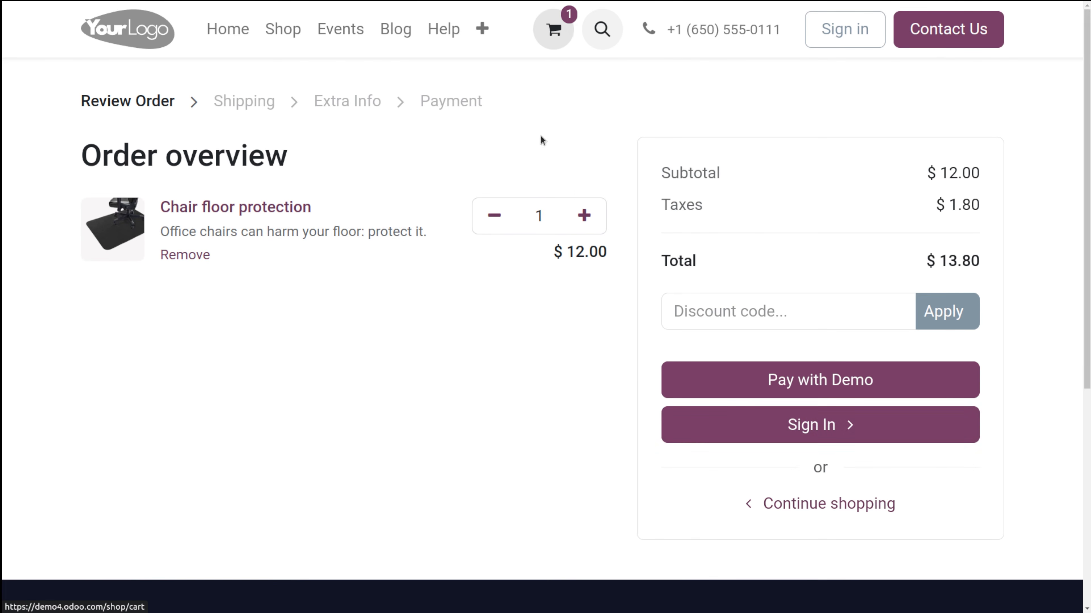
{"action": "left_click", "coordinate": [809, 430]}
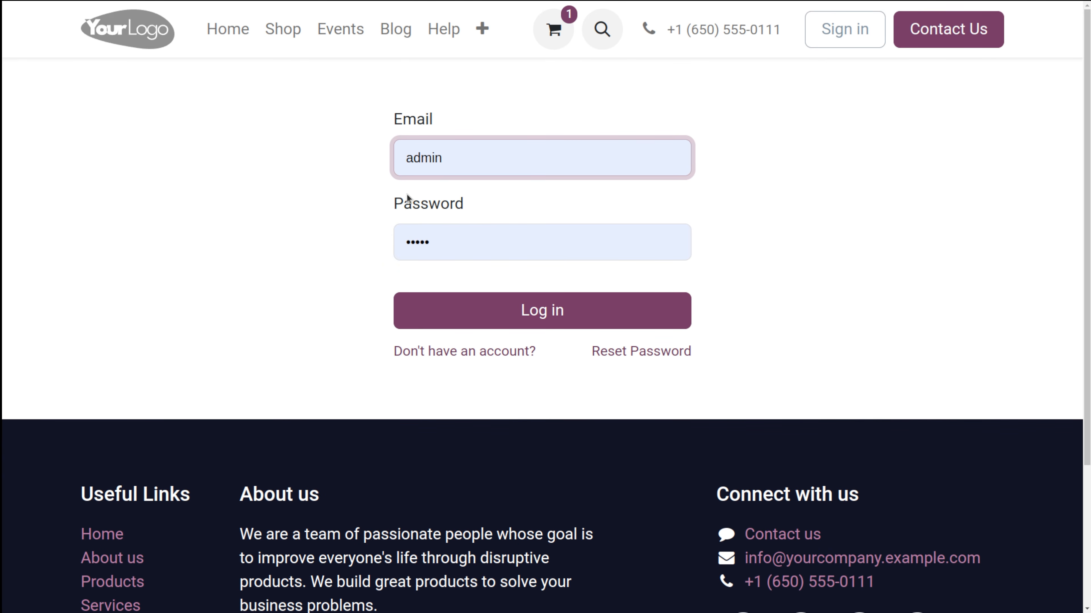
- Add one Customizable Desk (Steel, White) from the shop to the cart and proceed to checkout
{"action": "left_click", "coordinate": [295, 30]}
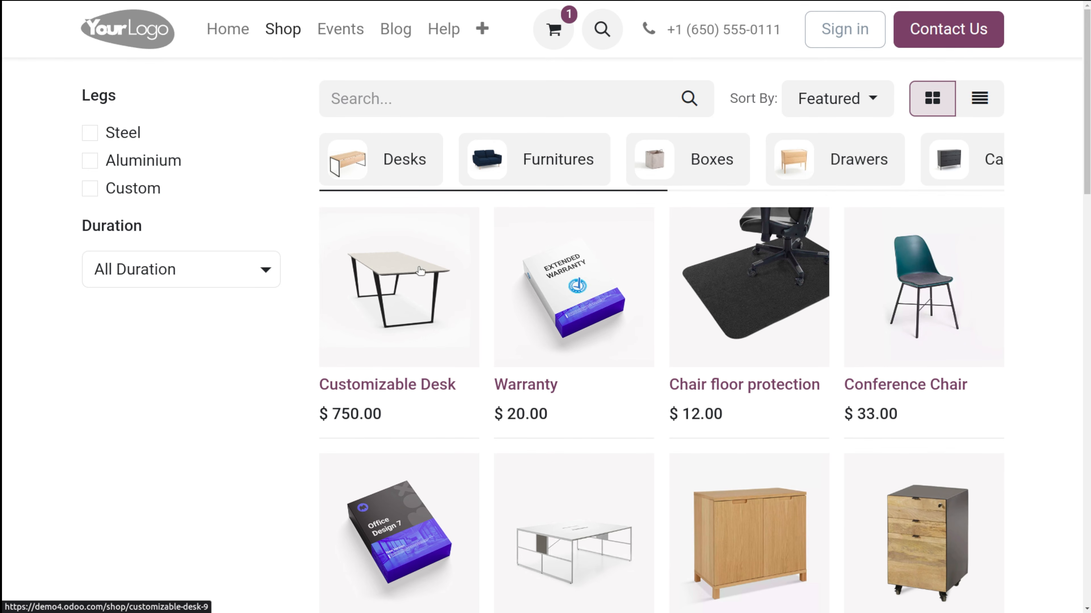
{"action": "left_click", "coordinate": [378, 243]}
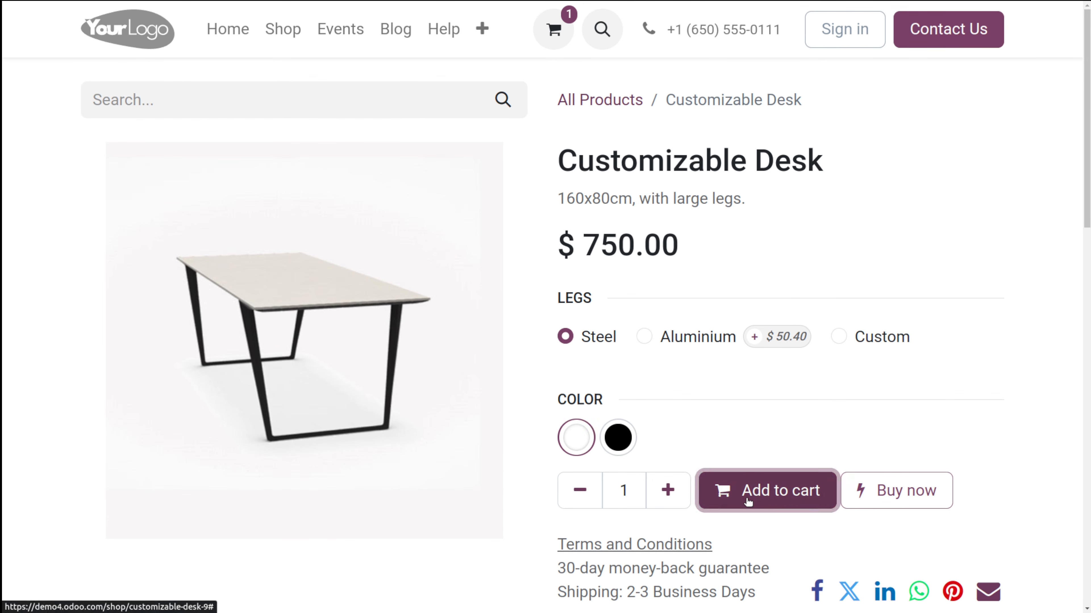
{"action": "left_click", "coordinate": [738, 496]}
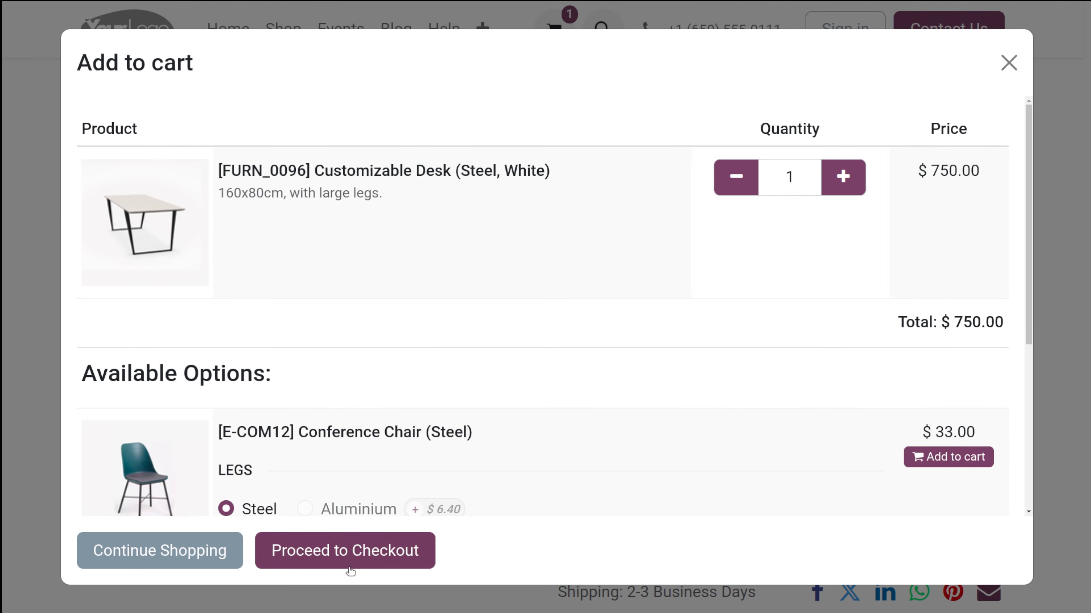
{"action": "left_click", "coordinate": [347, 568]}
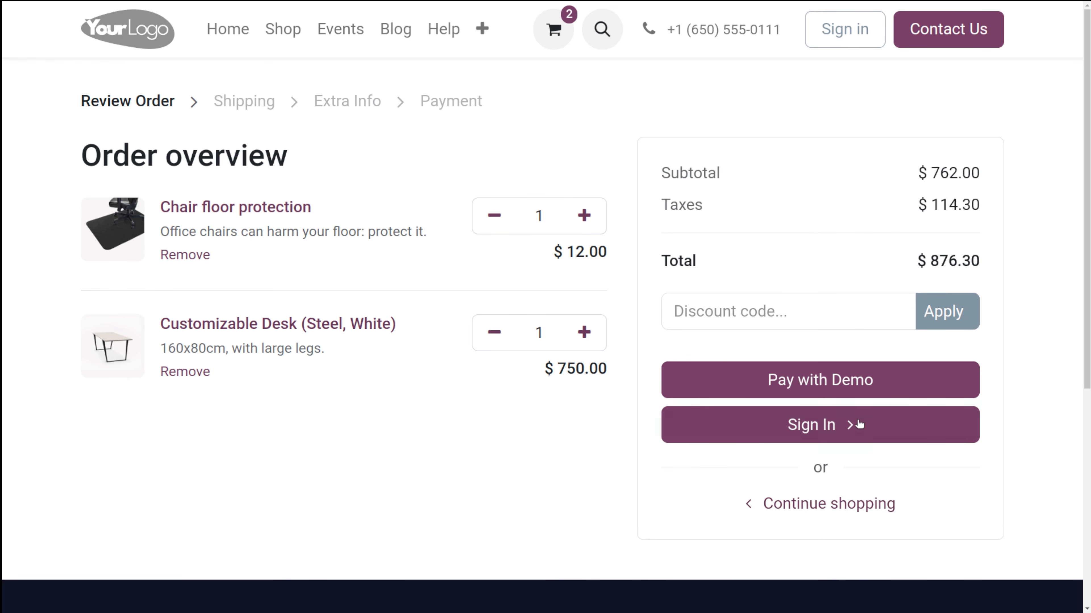
- Sign in from the order overview with the saved administrator login and dismiss the saved-password warning
{"action": "left_click", "coordinate": [786, 425]}
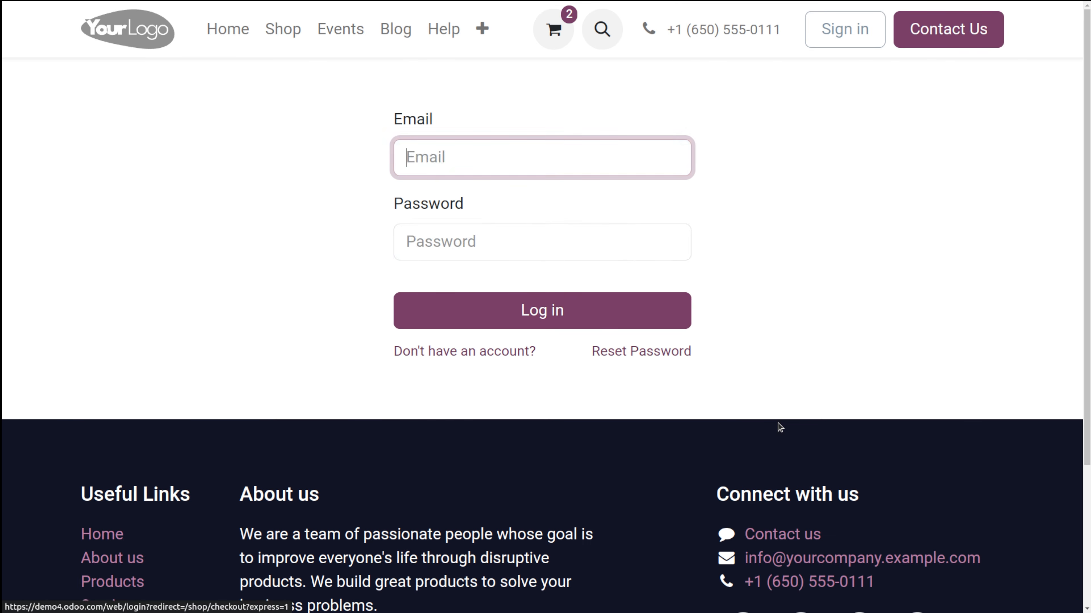
{"action": "left_click", "coordinate": [528, 326]}
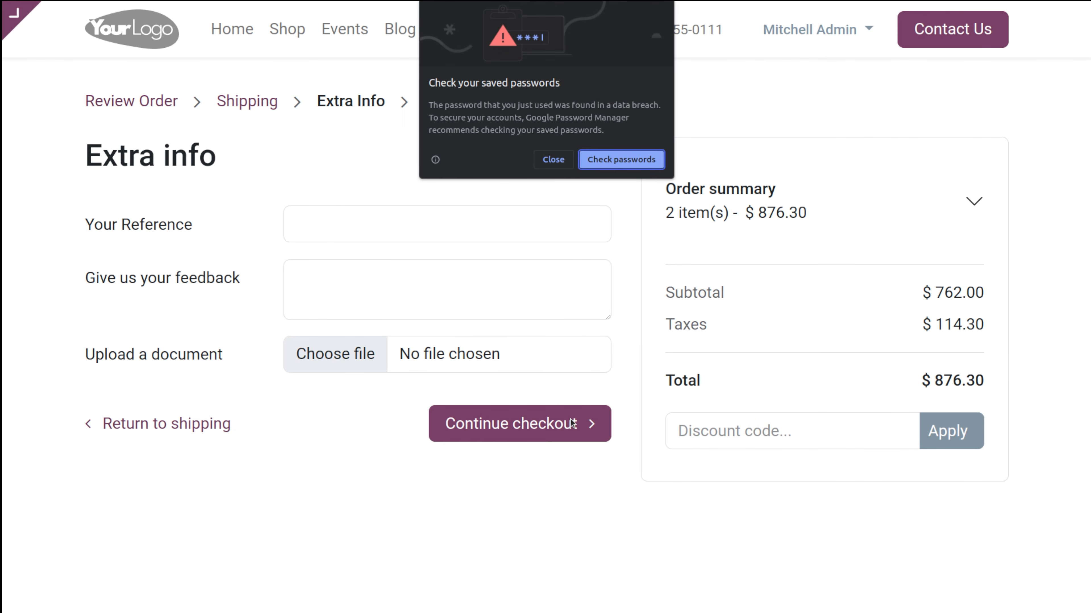
{"action": "left_click", "coordinate": [554, 160]}
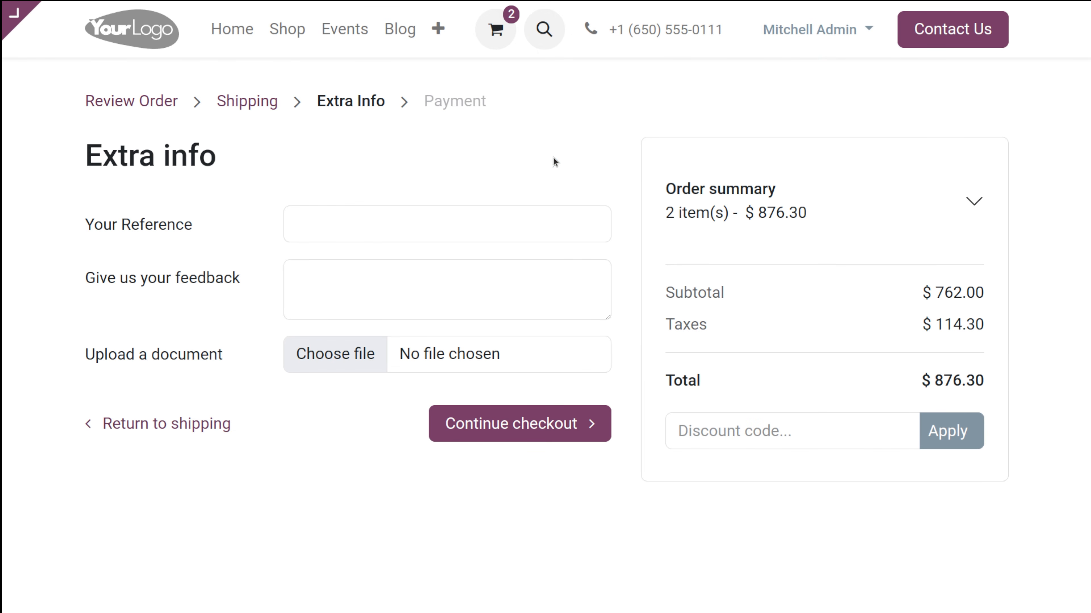
- Continue past the extra info form, pay for the order with the Demo payment method and review the order confirmation
{"action": "left_click", "coordinate": [562, 422]}
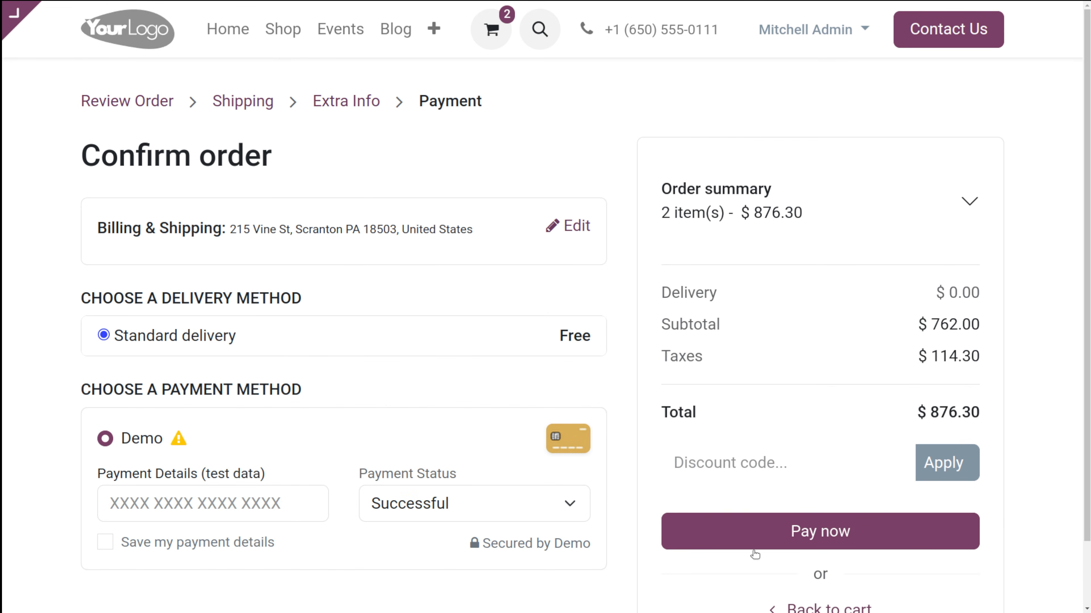
{"action": "scroll", "coordinate": [609, 485], "scroll_direction": "down", "scroll_amount": 1}
{"action": "scroll", "coordinate": [610, 480], "scroll_direction": "up", "scroll_amount": 2}
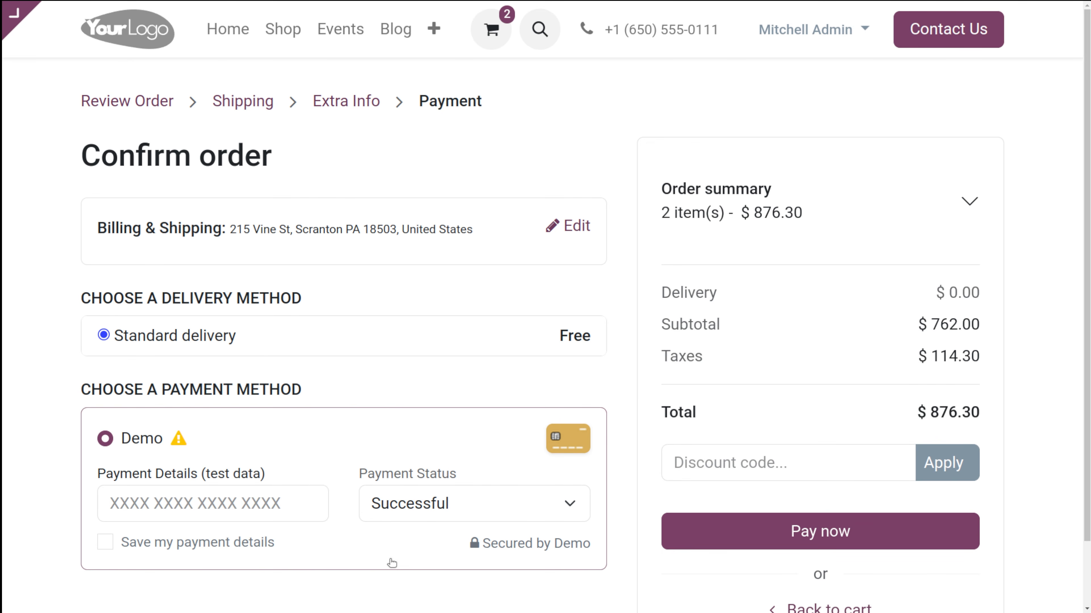
{"action": "left_click", "coordinate": [798, 546]}
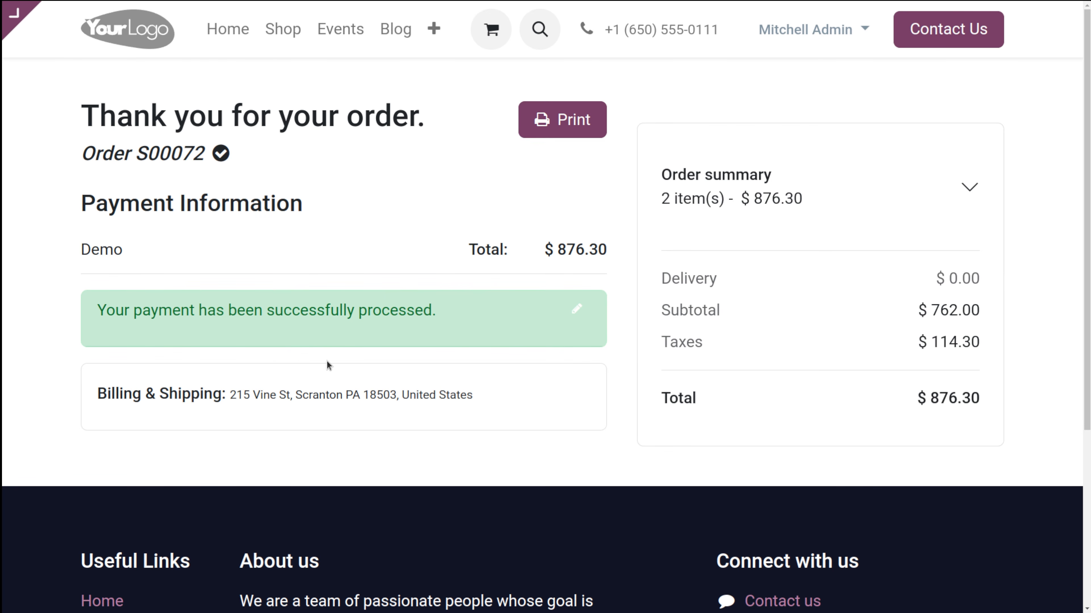
{"action": "scroll", "coordinate": [405, 444], "scroll_direction": "down", "scroll_amount": 5}
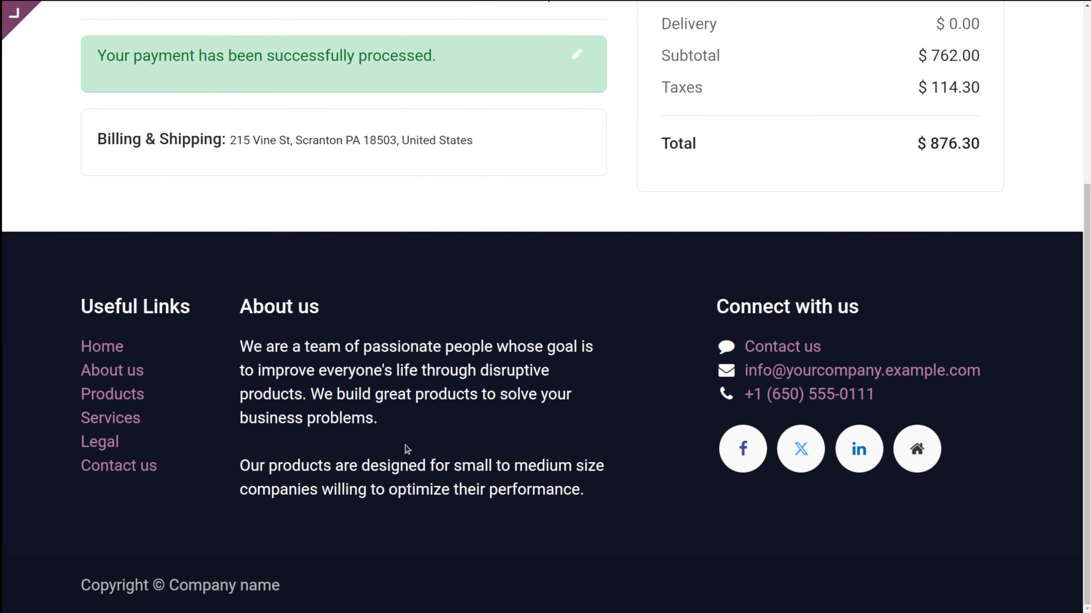
{"action": "scroll", "coordinate": [405, 445], "scroll_direction": "up", "scroll_amount": 5}
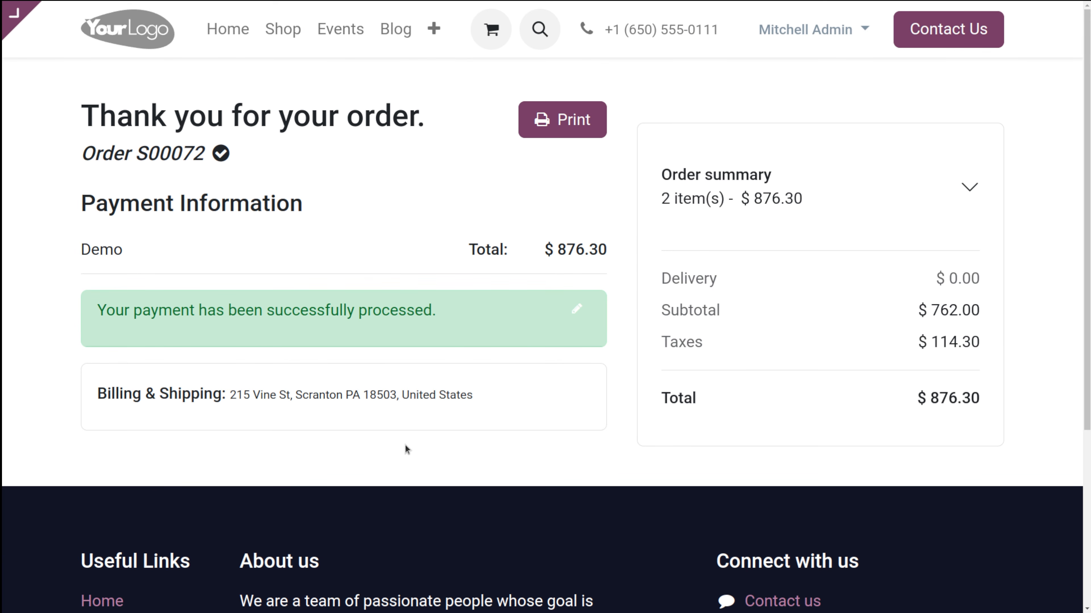